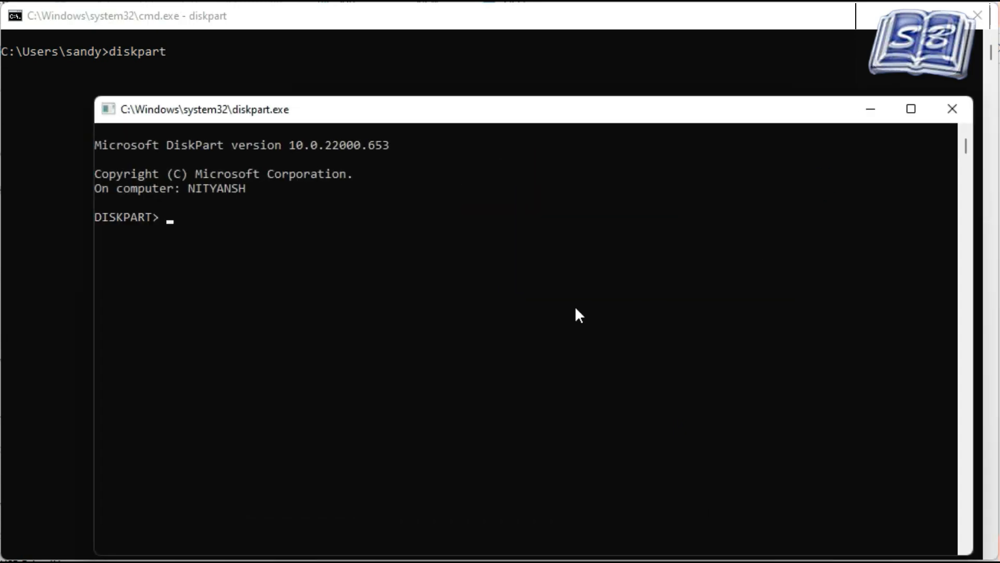
List the computer's disks in DiskPart and select disk 2
{"action": "type", "text": "list disk"}
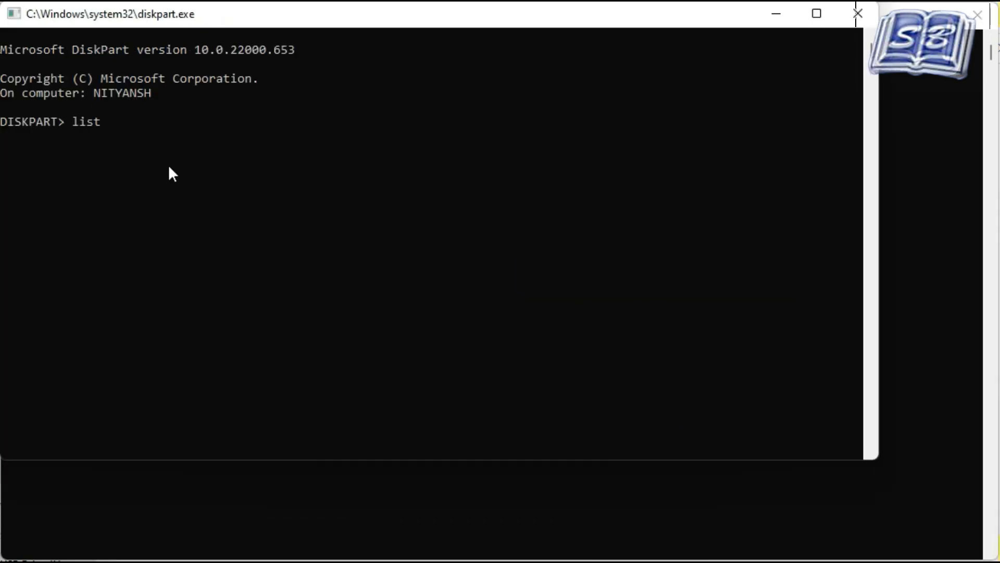
{"action": "key", "text": "Return"}
{"action": "type", "text": "select disk 2"}
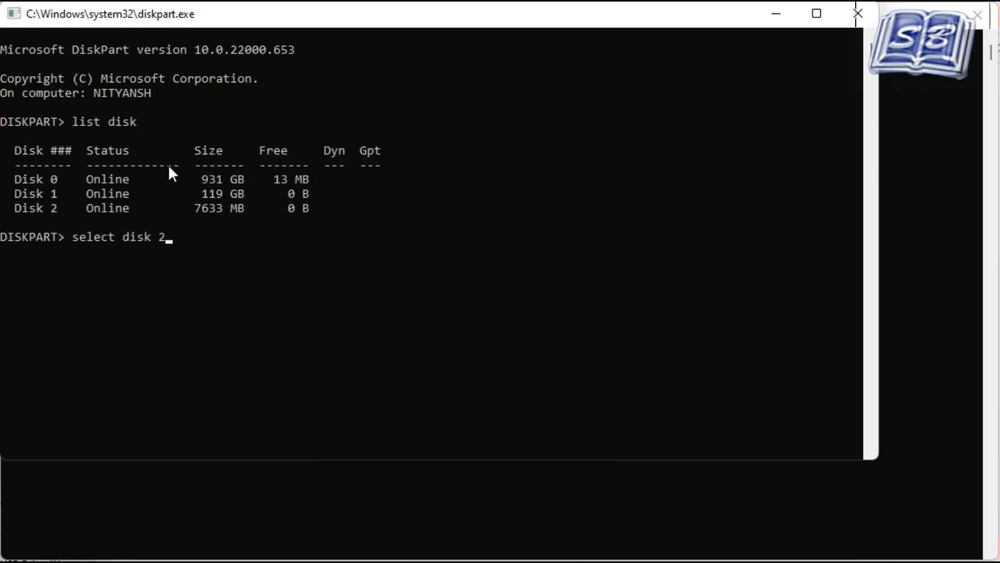
{"action": "key", "text": "Return"}
Clean the selected disk and create a primary partition on it
{"action": "type", "text": "clea"}
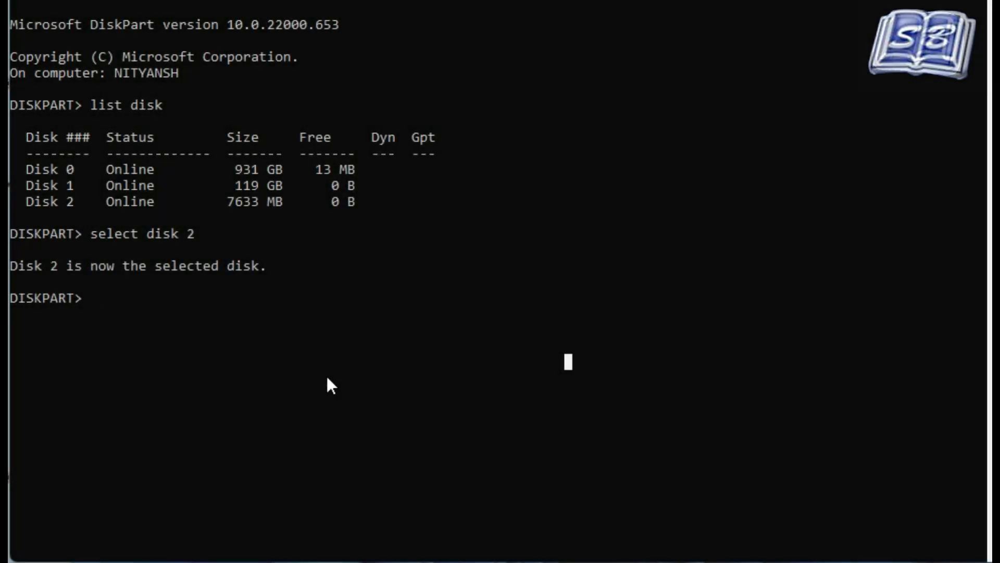
{"action": "type", "text": "clean"}
{"action": "key", "text": "Return"}
{"action": "type", "text": "create partition primary"}
{"action": "key", "text": "Return"}
Select partition 1 and mark it as active
{"action": "type", "text": "select partition 1"}
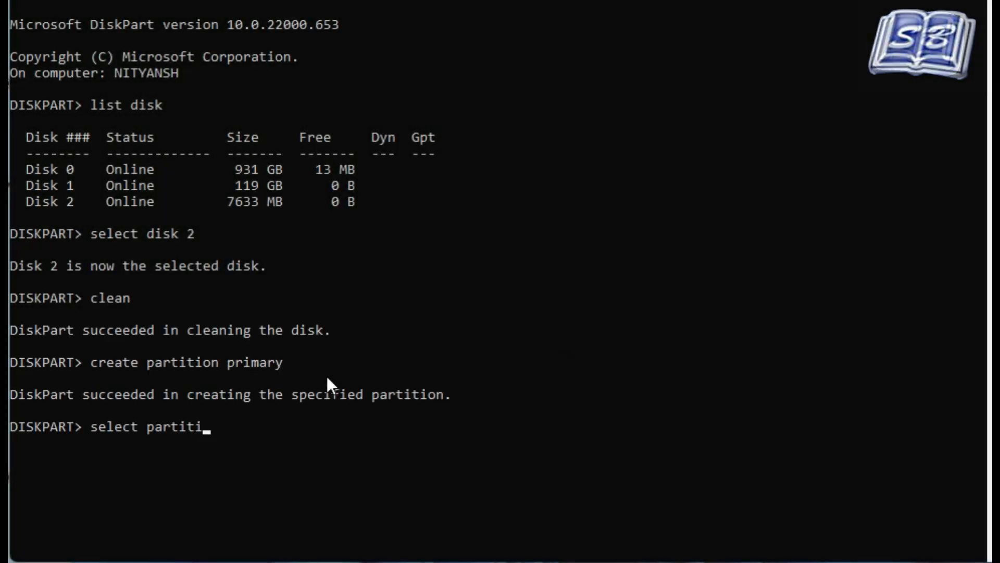
{"action": "key", "text": "Return"}
{"action": "type", "text": "active"}
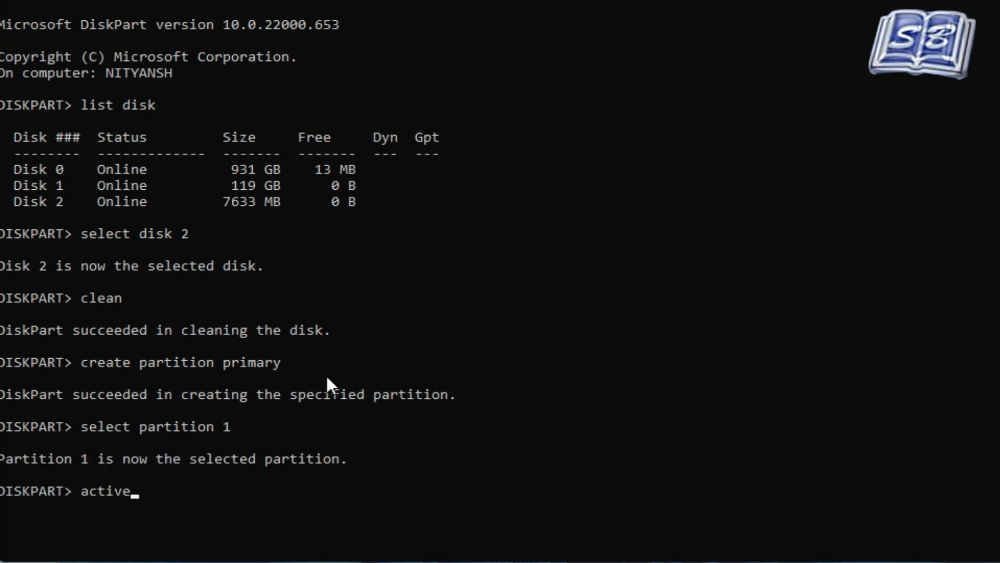
{"action": "key", "text": "Return"}
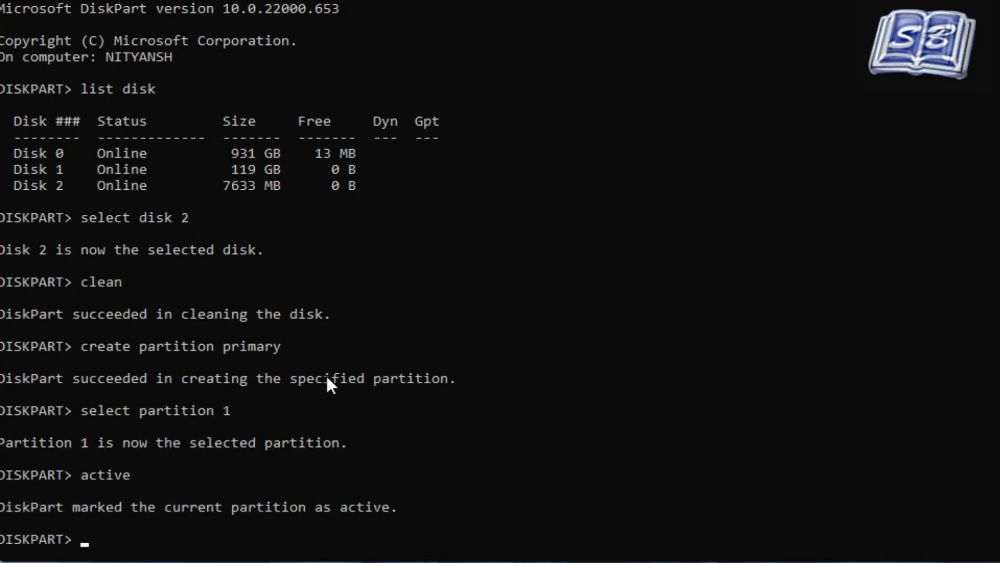
Quick-format the active partition with the NTFS file system, and select all the Windows setup files in their folder
{"action": "type", "text": "format fs=ntfs quick"}
{"action": "key", "text": "Return"}
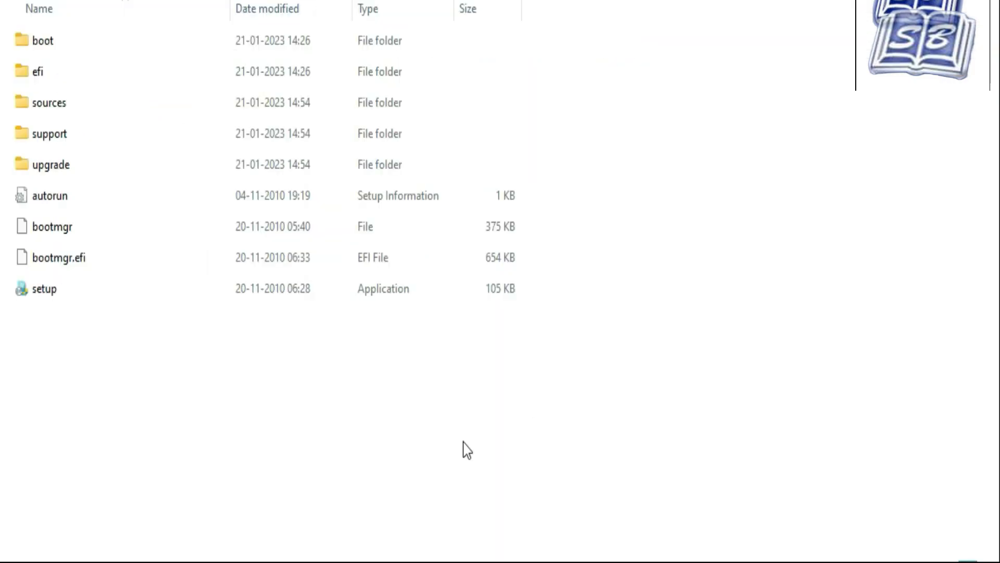
{"action": "key", "text": "ctrl+a"}
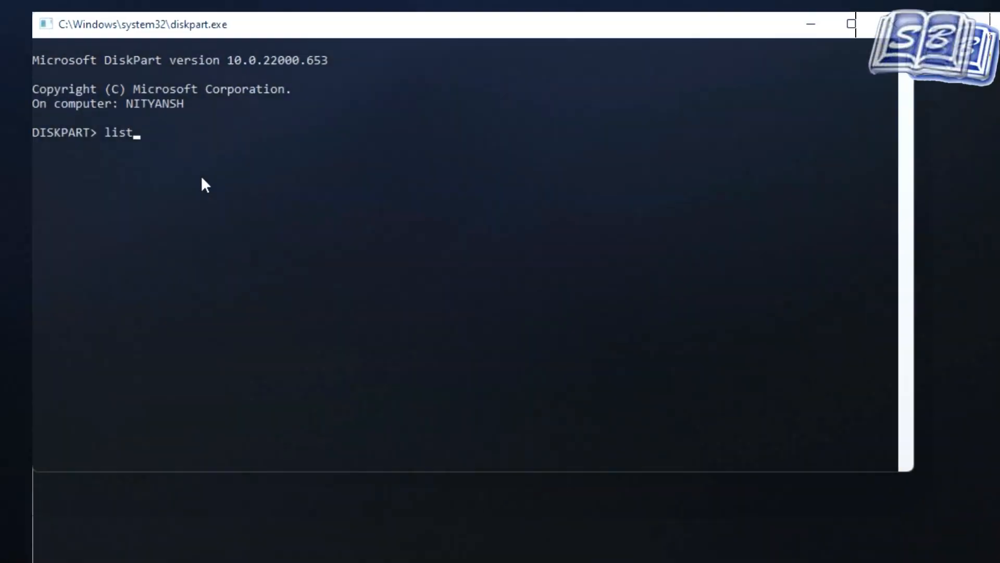
In a fresh DiskPart session, list the disks again and enter the command that selects disk 2
{"action": "type", "text": "disk"}
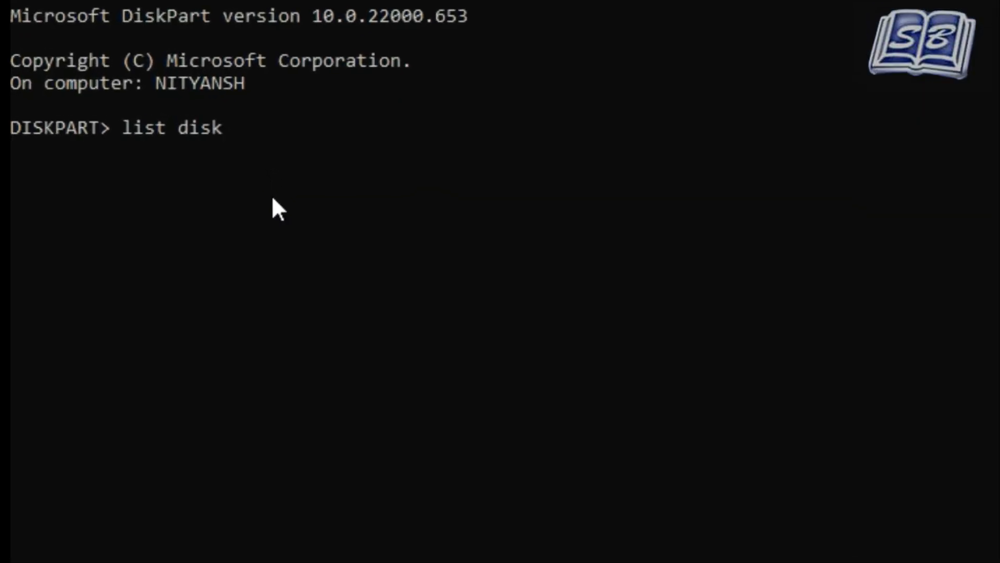
{"action": "key", "text": "Return"}
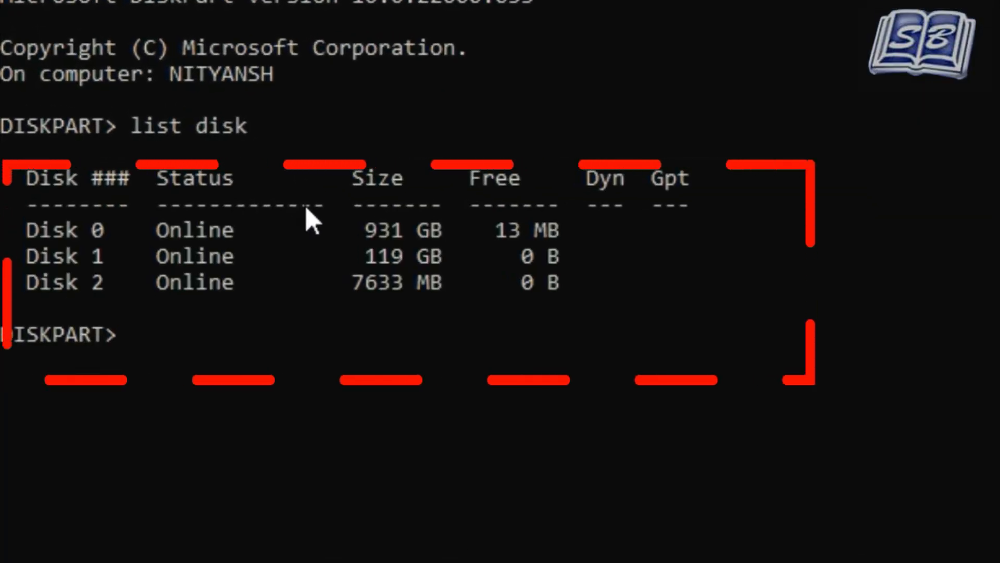
{"action": "type", "text": "select disk 2"}
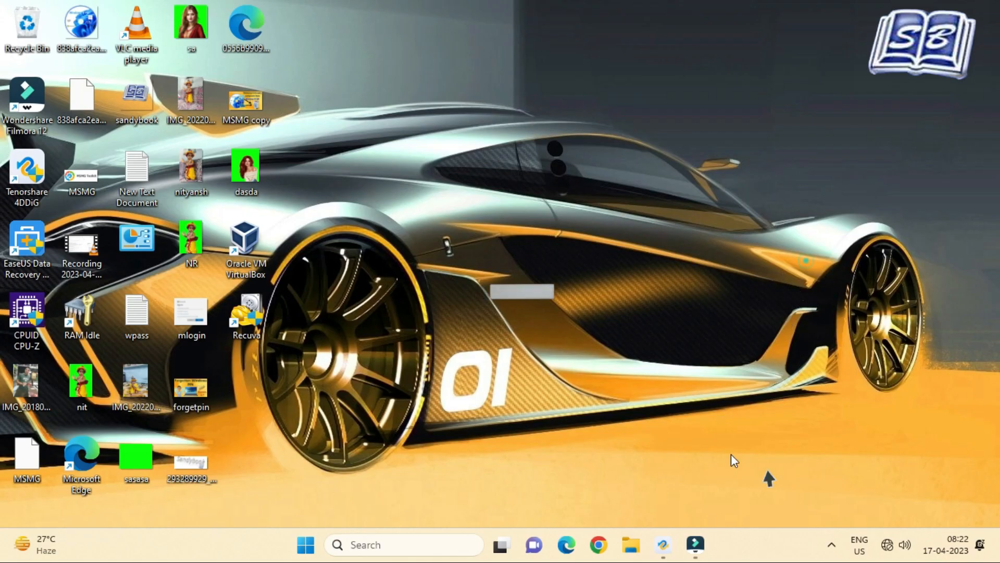
Switch to File Explorer and show the drives under This PC
{"action": "left_click", "coordinate": [636, 548]}
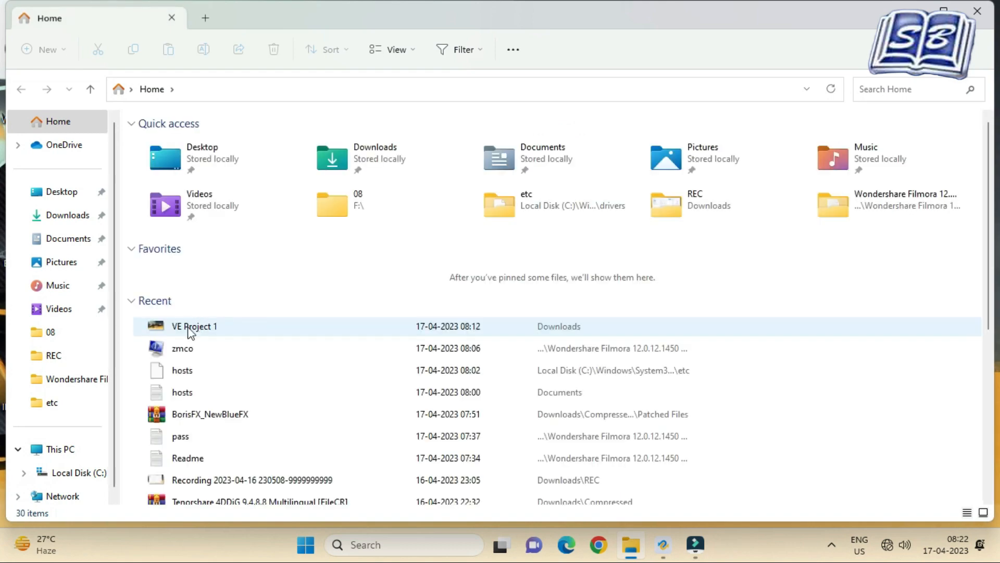
{"action": "scroll", "coordinate": [80, 434], "scroll_direction": "down", "scroll_amount": 1}
{"action": "left_click", "coordinate": [75, 429]}
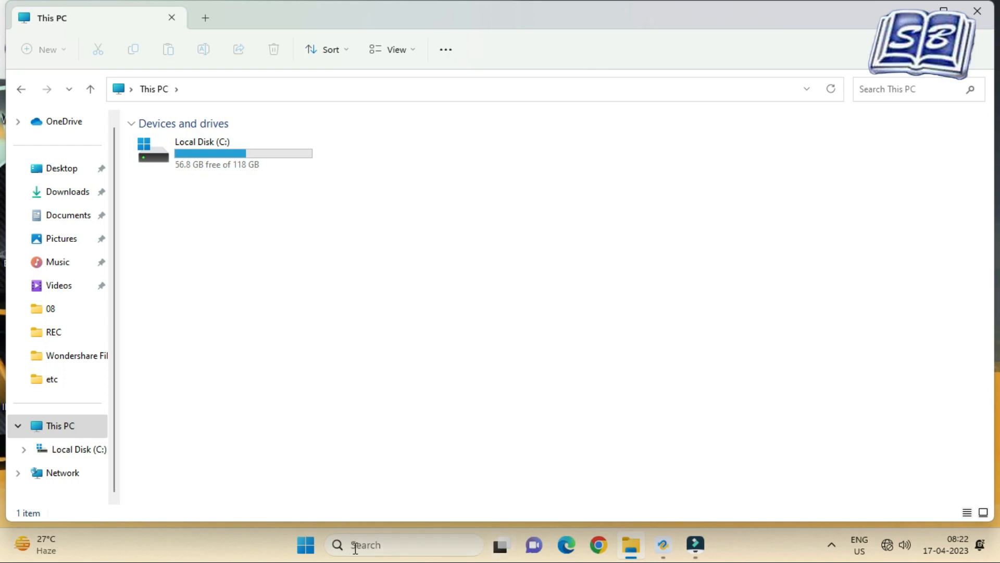
Open Disk Management and select the unallocated space on Disk 1 to inspect it
{"action": "right_click", "coordinate": [305, 549]}
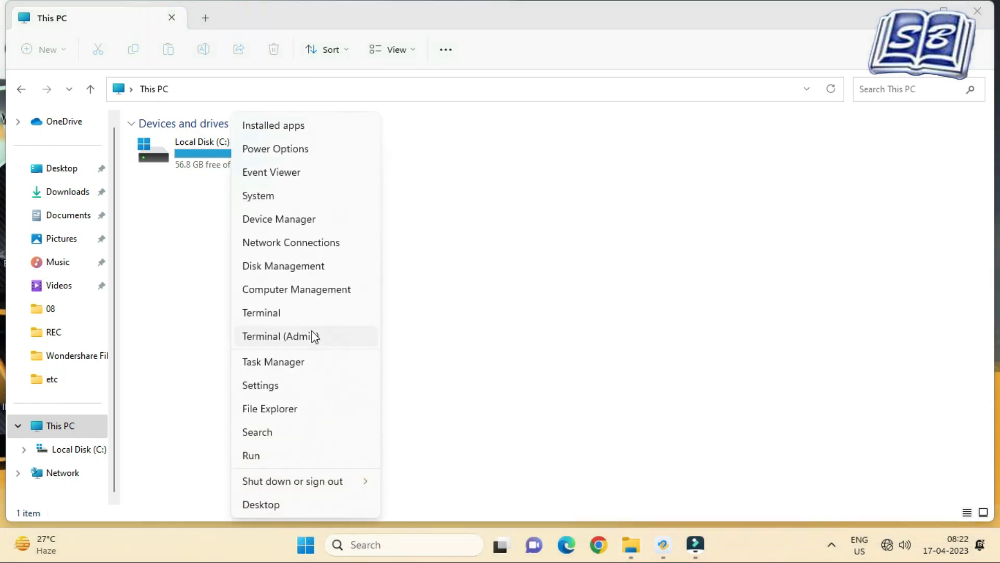
{"action": "left_click", "coordinate": [282, 266]}
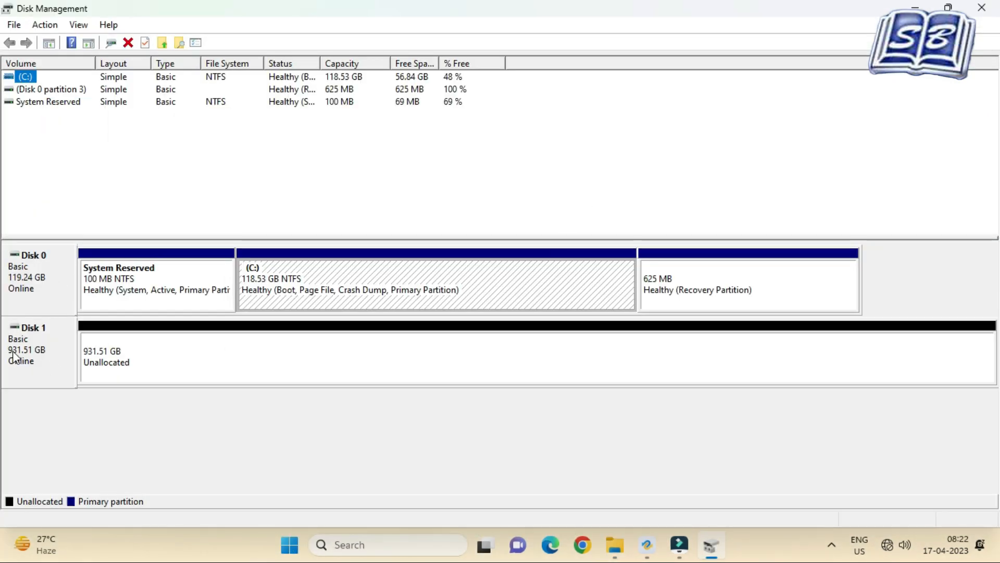
{"action": "left_click", "coordinate": [221, 369]}
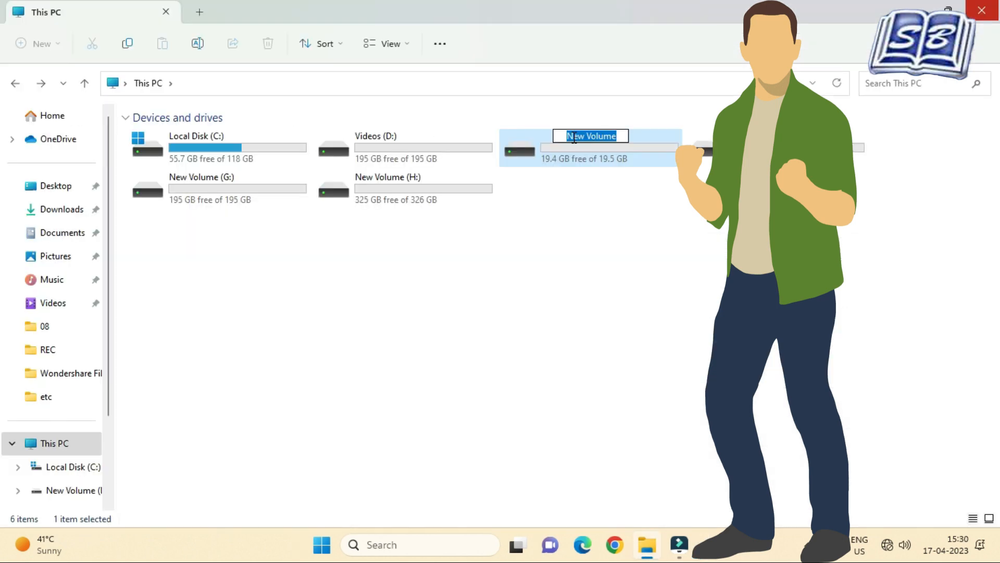
Rename the 19.5 GB New Volume drive (E:) as Softwares
{"action": "type", "text": "Softwares"}
{"action": "left_click", "coordinate": [597, 245]}
{"action": "left_click", "coordinate": [477, 298]}
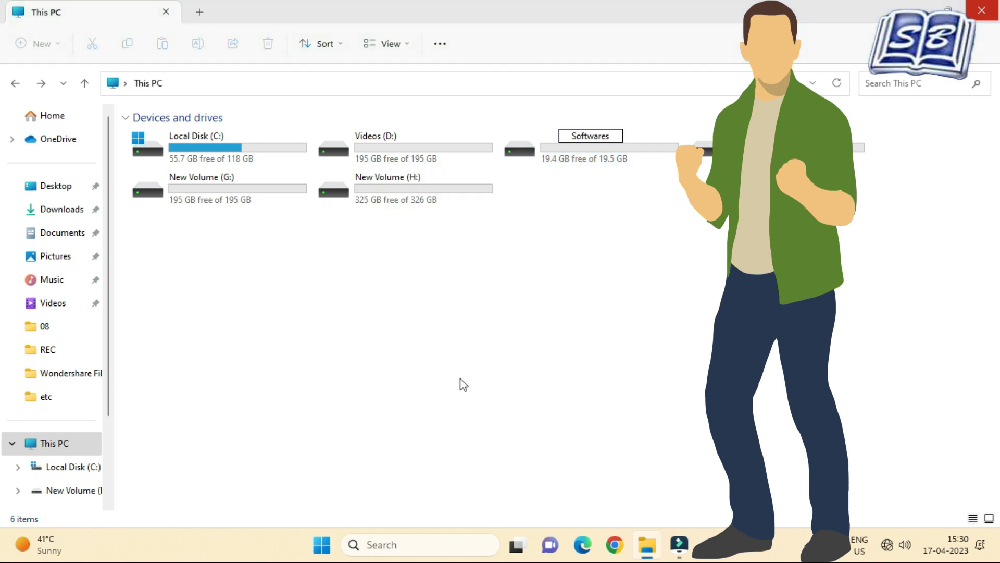
Rename the New Volume (H:) drive as Sandybook
{"action": "left_click", "coordinate": [389, 178]}
{"action": "key", "text": "F2"}
{"action": "type", "text": "Sandybook"}
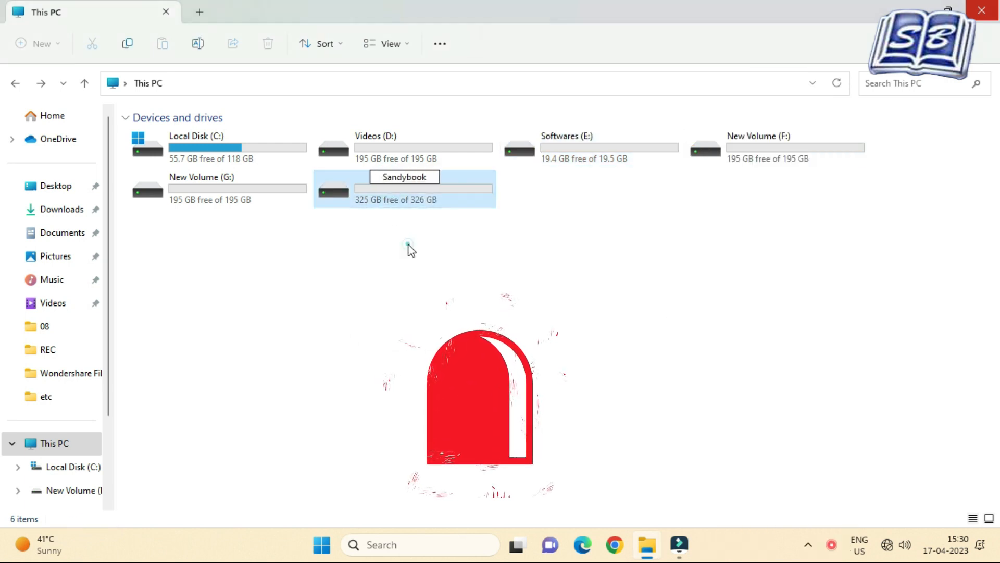
{"action": "left_click", "coordinate": [408, 250]}
Rename the New Volume (F:) drive as Tutorials
{"action": "left_click", "coordinate": [766, 160]}
{"action": "key", "text": "F2"}
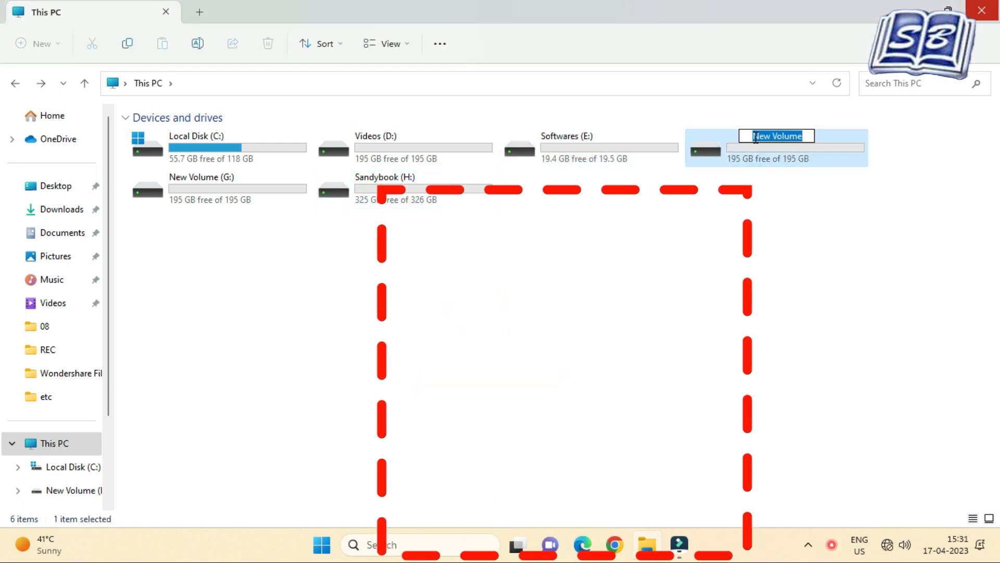
{"action": "type", "text": "Tutorials"}
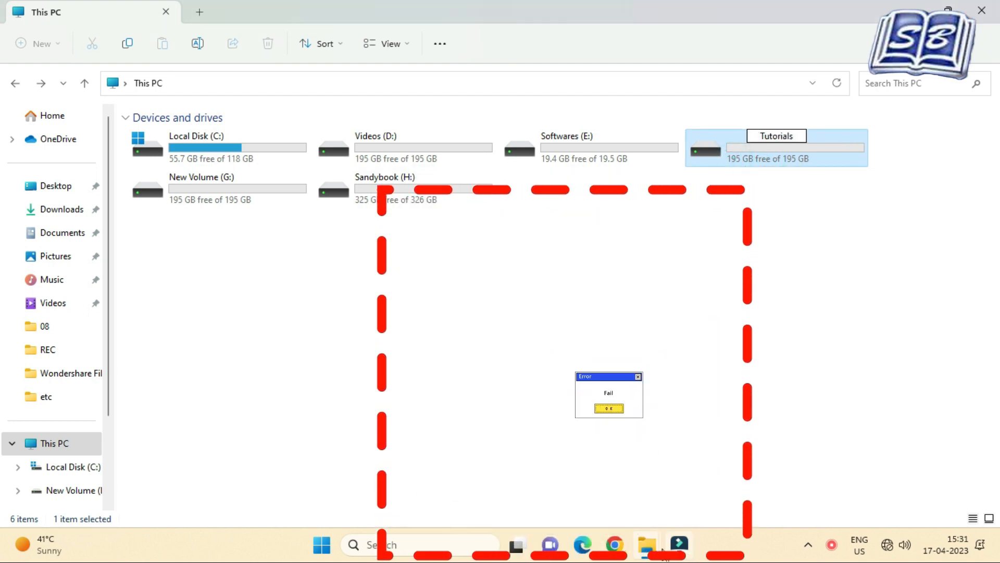
{"action": "left_click", "coordinate": [647, 324]}
Enter "Origi" as the new name of the New Volume (G:) drive
{"action": "left_click", "coordinate": [207, 185]}
{"action": "key", "text": "F2"}
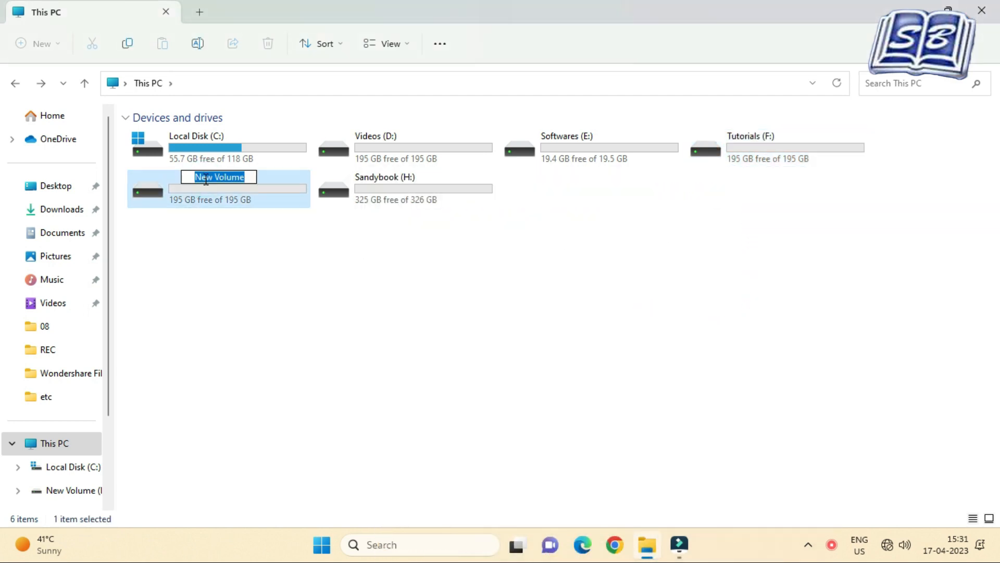
{"action": "type", "text": "Origi"}
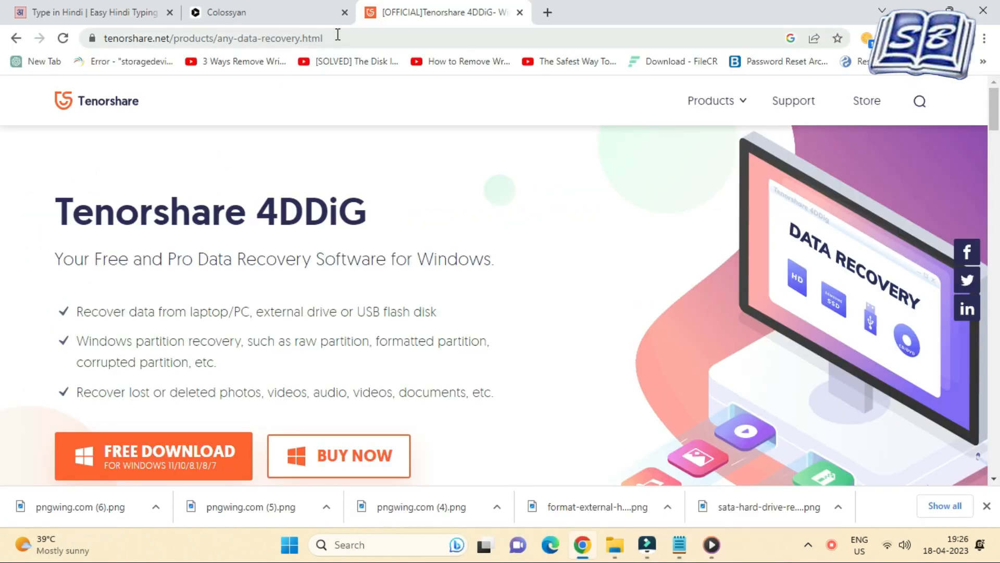
Download the free Windows version of Tenorshare 4DDiG from tenorshare.net/products/any-data-recovery.html in Chrome
{"action": "left_click_drag", "start_coordinate": [338, 35], "coordinate": [86, 51]}
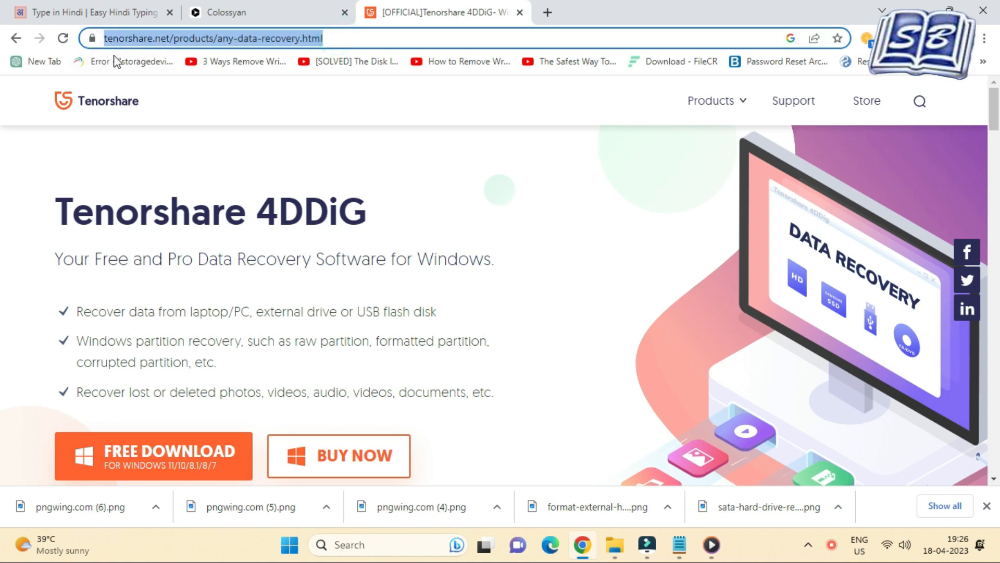
{"action": "scroll", "coordinate": [193, 383], "scroll_direction": "down", "scroll_amount": 1}
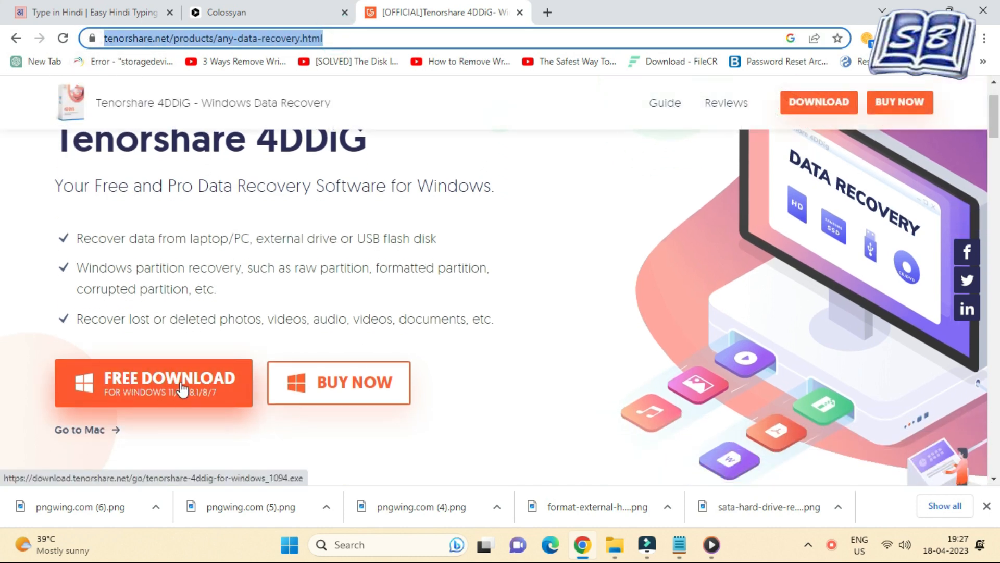
{"action": "left_click", "coordinate": [182, 389]}
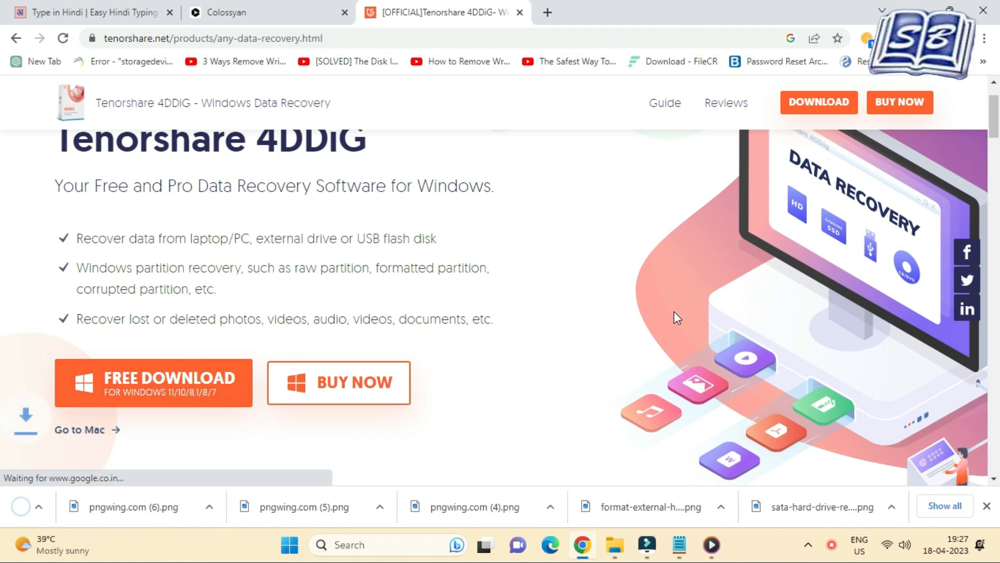
Locate the downloaded tenorshare-4ddig-for-windows installer in its folder and run it to install the program
{"action": "left_click", "coordinate": [946, 506]}
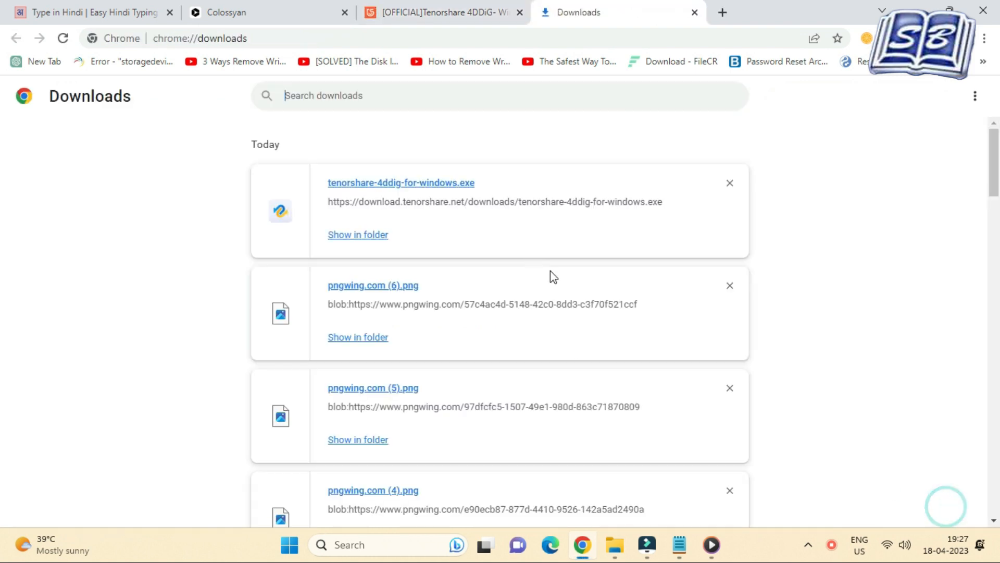
{"action": "left_click", "coordinate": [375, 236]}
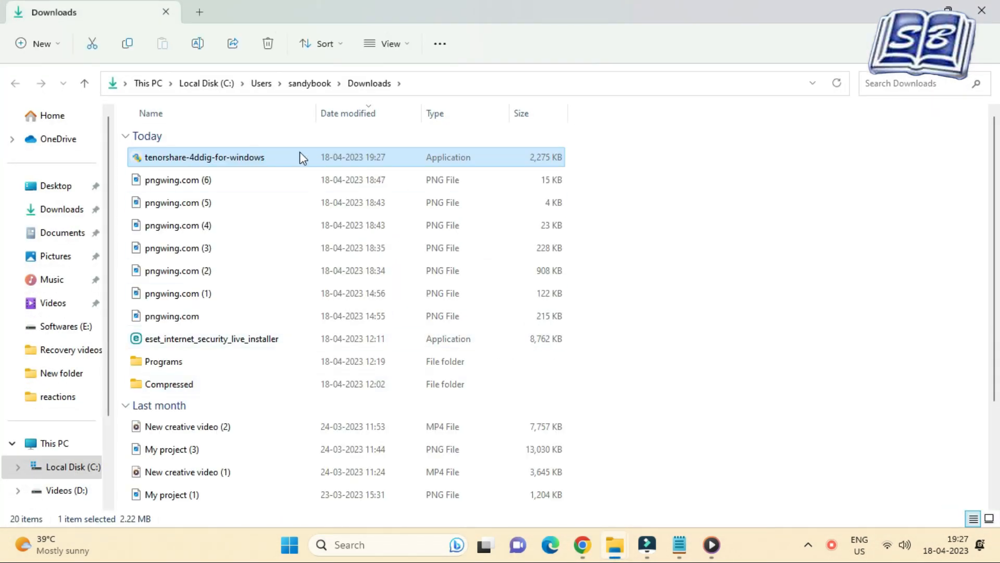
{"action": "double_click", "coordinate": [300, 157]}
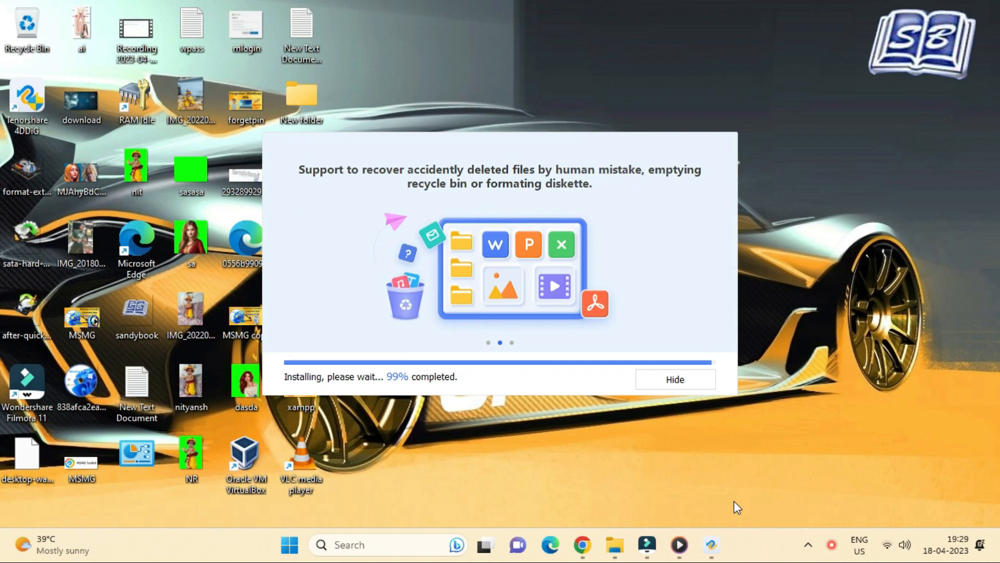
{"action": "left_click", "coordinate": [530, 304]}
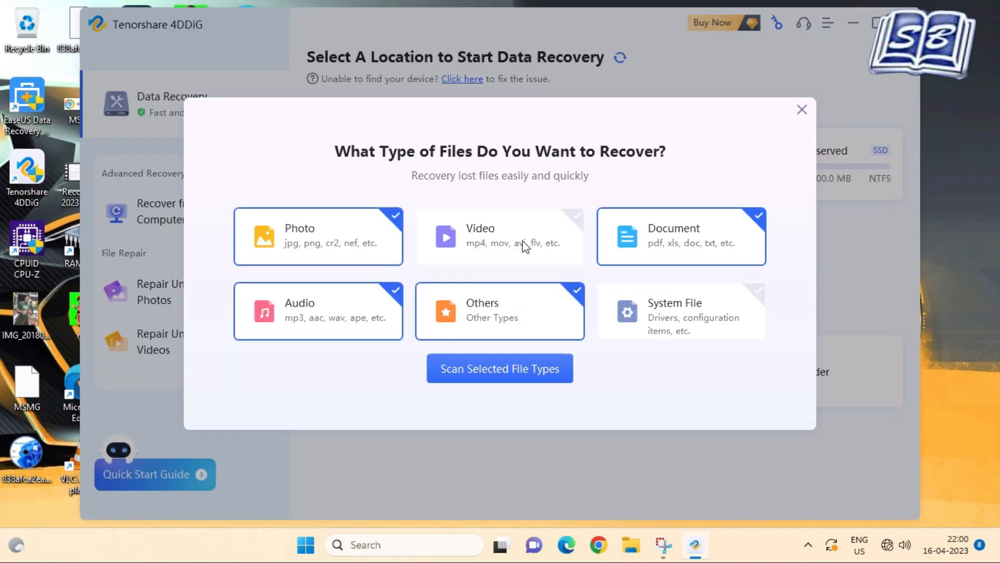
Restrict the recovery to the Video file type only and start scanning the lost partition
{"action": "left_click", "coordinate": [525, 245]}
{"action": "left_click", "coordinate": [388, 240]}
{"action": "left_click", "coordinate": [367, 305]}
{"action": "left_click", "coordinate": [534, 307]}
{"action": "left_click", "coordinate": [693, 231]}
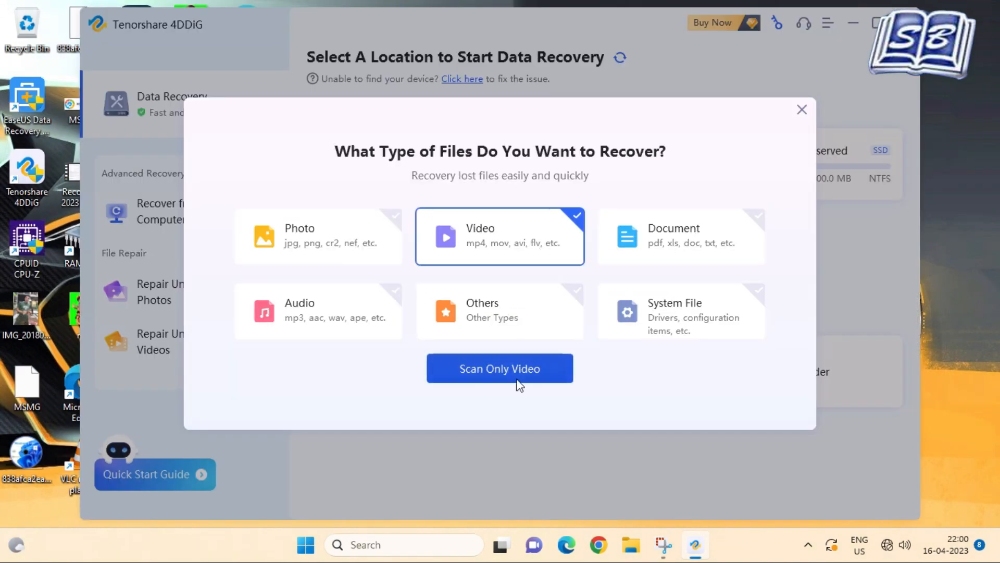
{"action": "left_click", "coordinate": [497, 366]}
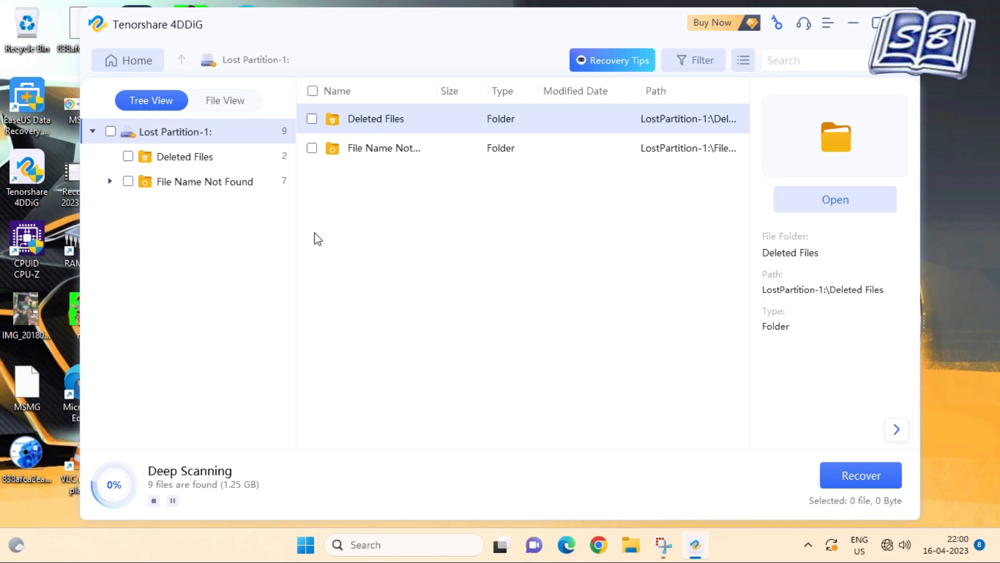
Preview the found videos MP4_53084160.mp4 and MP4_1179910144.mp4 in the mp4 folder under File Name Not Found
{"action": "left_click", "coordinate": [435, 149]}
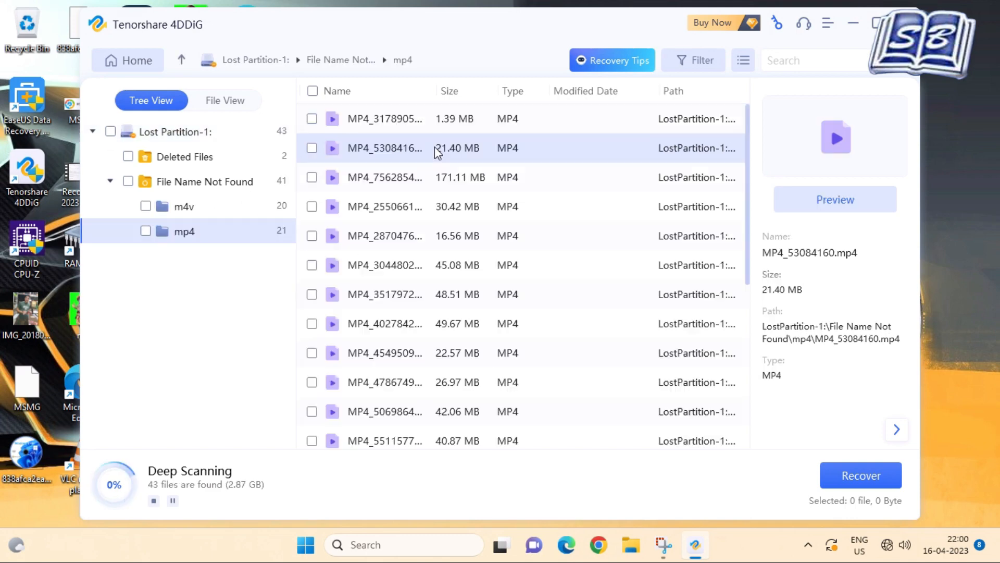
{"action": "left_click", "coordinate": [822, 201]}
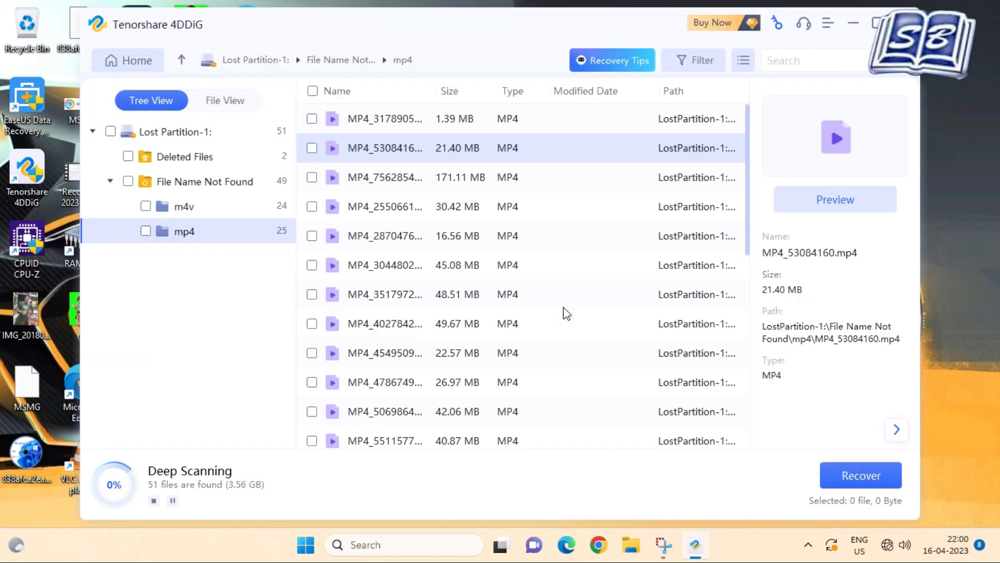
{"action": "scroll", "coordinate": [565, 312], "scroll_direction": "down", "scroll_amount": 7}
{"action": "left_click", "coordinate": [470, 329]}
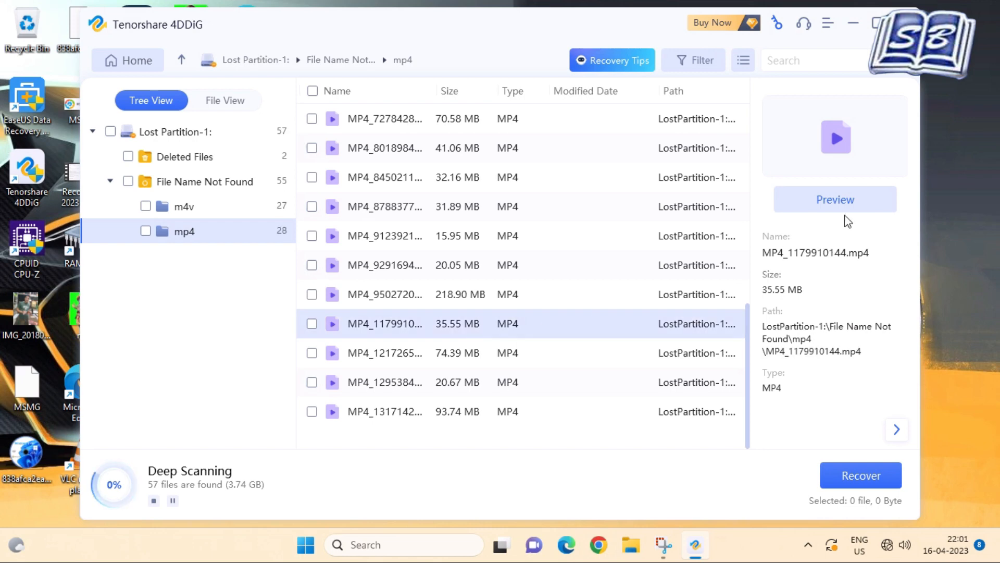
{"action": "left_click", "coordinate": [862, 206]}
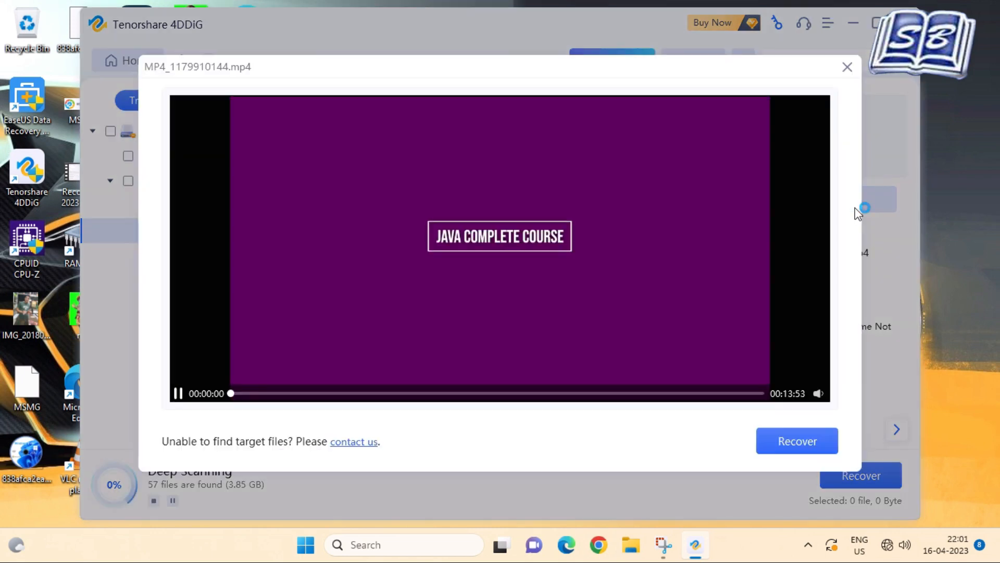
Mark the found video MP4_2290614272.mp4 in the mp4 folder for recovery and start recovering it
{"action": "left_click", "coordinate": [847, 67]}
{"action": "scroll", "coordinate": [501, 285], "scroll_direction": "down", "scroll_amount": 1}
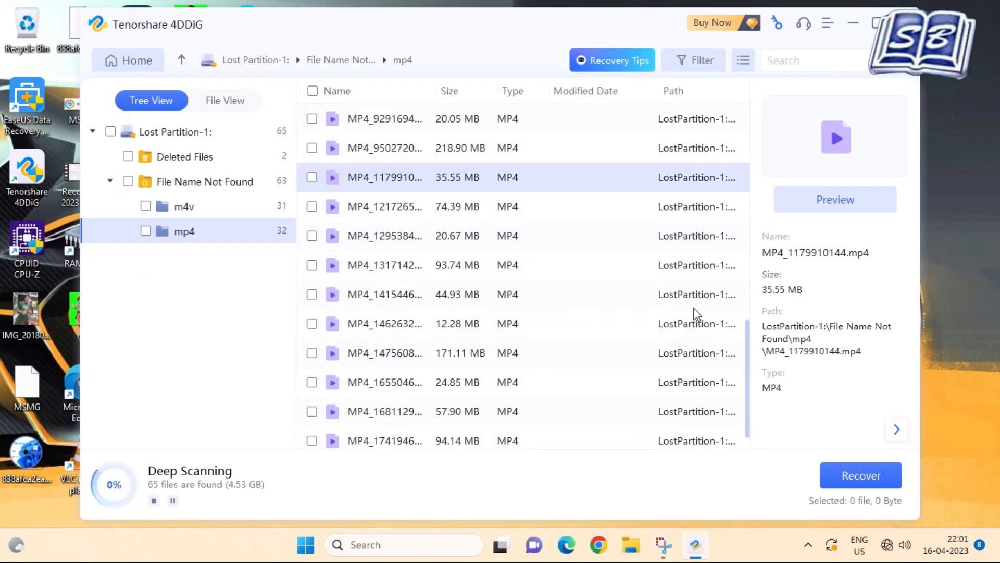
{"action": "scroll", "coordinate": [693, 312], "scroll_direction": "down", "scroll_amount": 1}
{"action": "scroll", "coordinate": [555, 329], "scroll_direction": "down", "scroll_amount": 1}
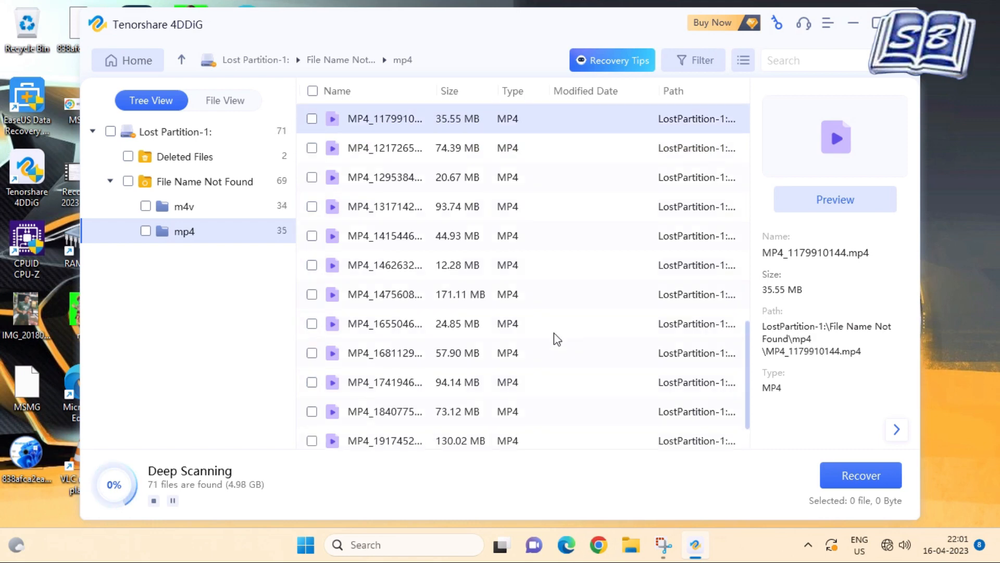
{"action": "scroll", "coordinate": [556, 338], "scroll_direction": "down", "scroll_amount": 1}
{"action": "scroll", "coordinate": [556, 338], "scroll_direction": "down", "scroll_amount": 1}
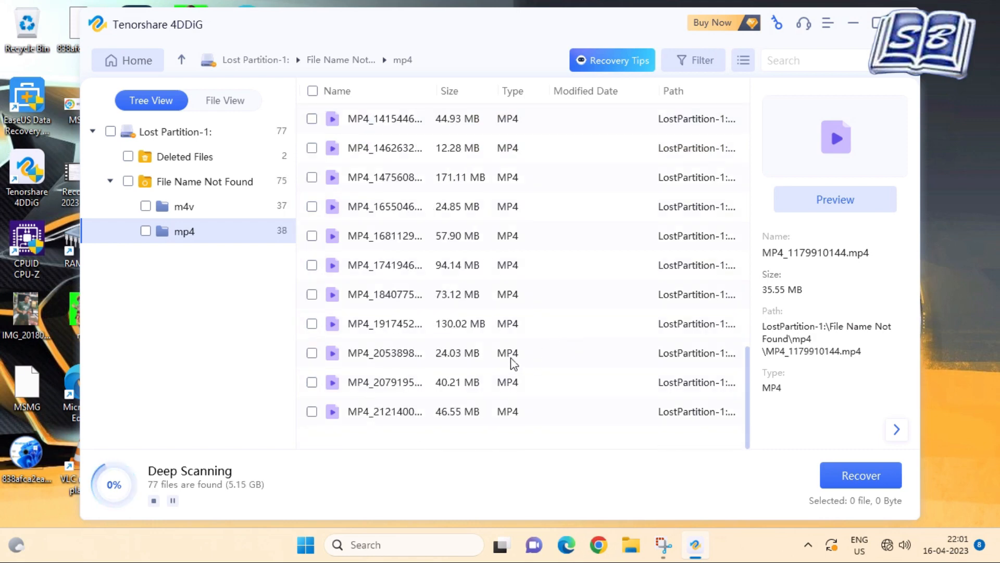
{"action": "left_click", "coordinate": [523, 353]}
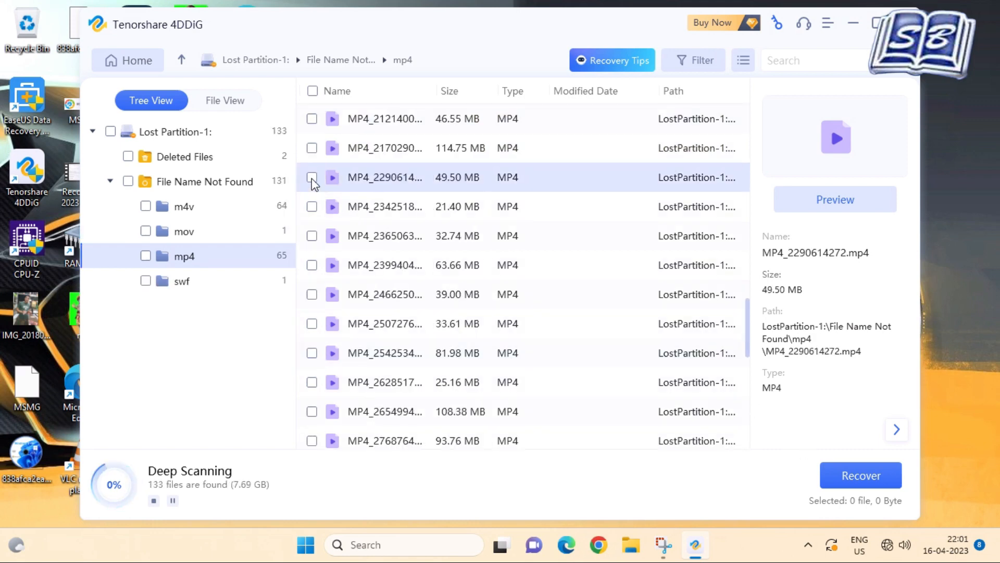
{"action": "left_click", "coordinate": [312, 177]}
{"action": "left_click", "coordinate": [852, 478]}
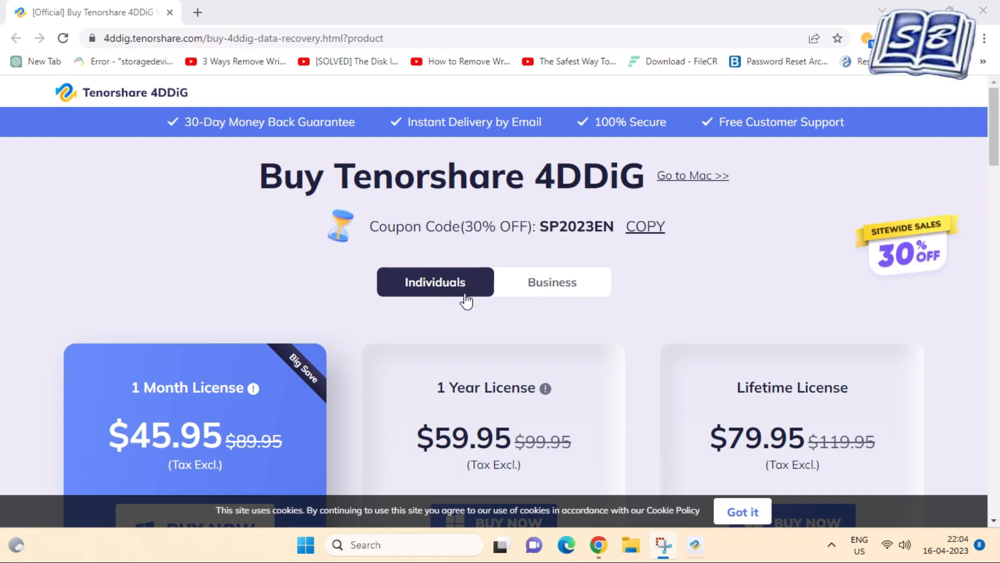
Review the individual license plans and prices on the Tenorshare 4DDiG purchase page, focusing on the 1 Month License
{"action": "scroll", "coordinate": [192, 365], "scroll_direction": "down", "scroll_amount": 4}
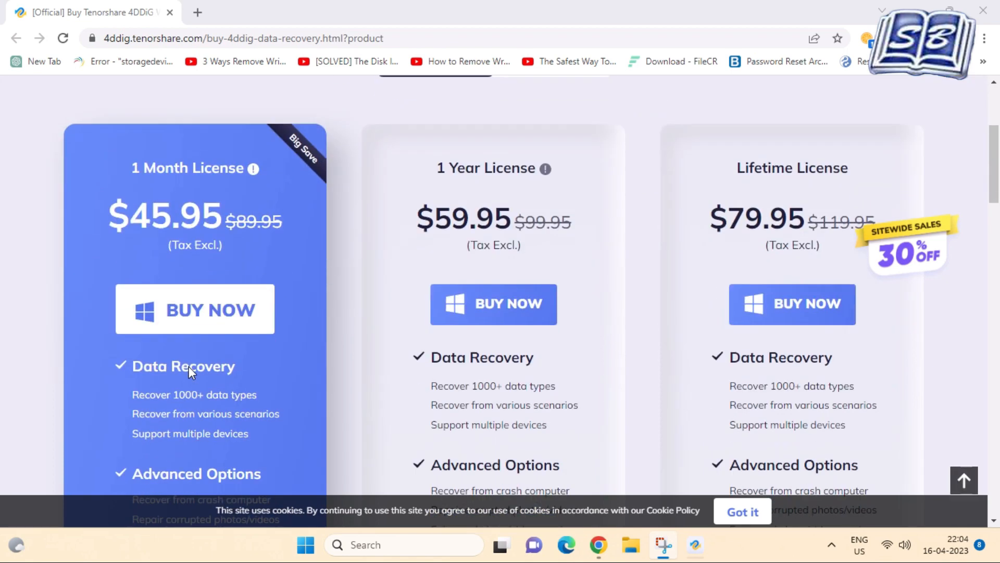
{"action": "left_click_drag", "start_coordinate": [134, 166], "coordinate": [267, 240]}
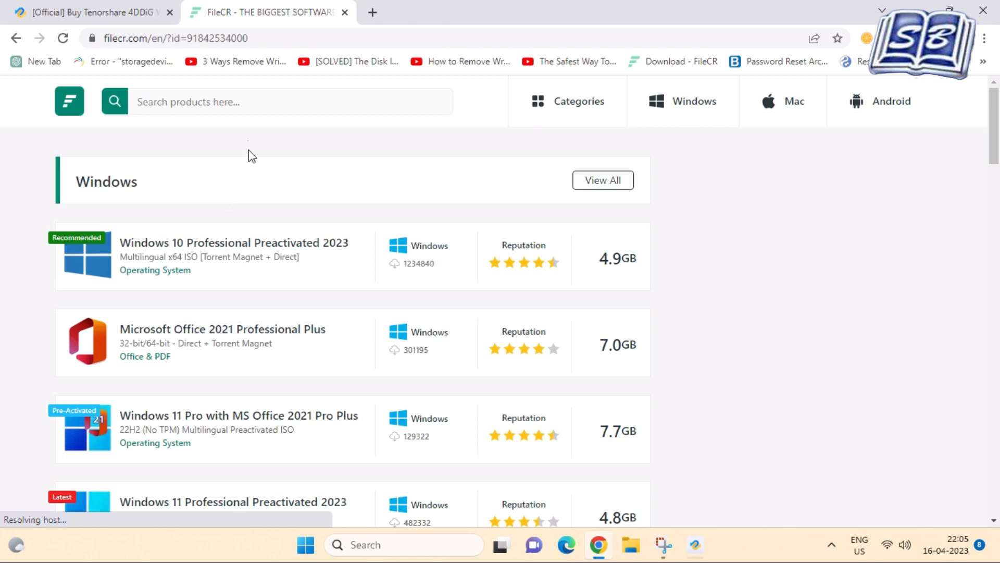
Search the FileCR site for Tenorshare 4DDiG Data Recovery
{"action": "left_click", "coordinate": [253, 100]}
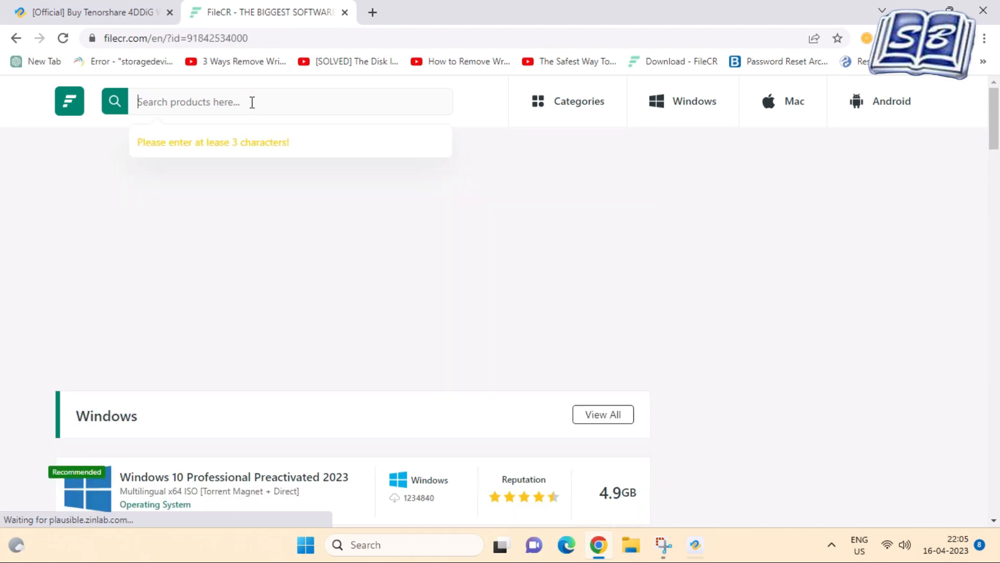
{"action": "type", "text": "Tenorshare 4DDiG Data Recovery"}
{"action": "key", "text": "Return"}
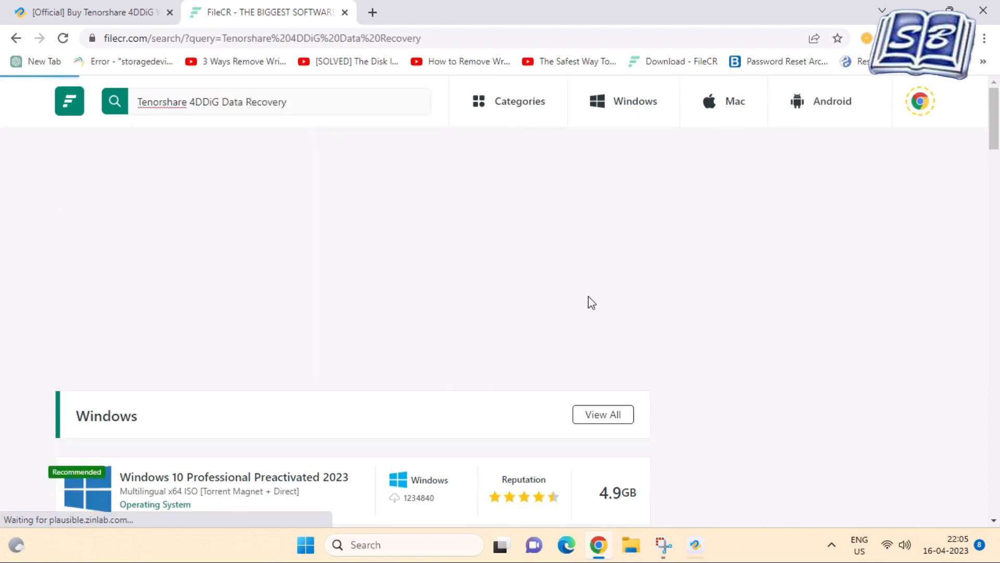
{"action": "scroll", "coordinate": [681, 333], "scroll_direction": "down", "scroll_amount": 5}
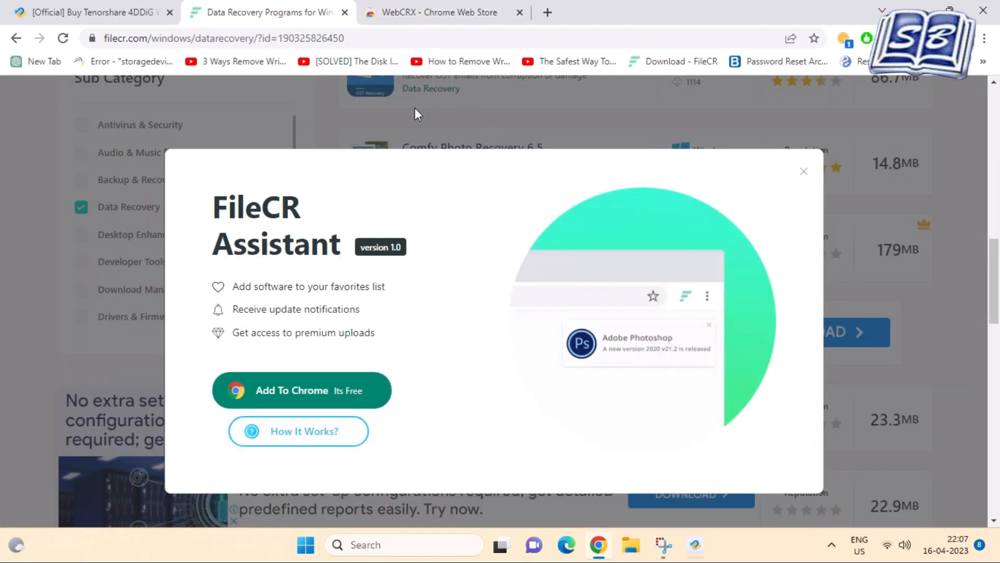
Add the WebCRX extension to Chrome from the Chrome Web Store and pin it
{"action": "left_click", "coordinate": [401, 14]}
{"action": "scroll", "coordinate": [524, 301], "scroll_direction": "up", "scroll_amount": 5}
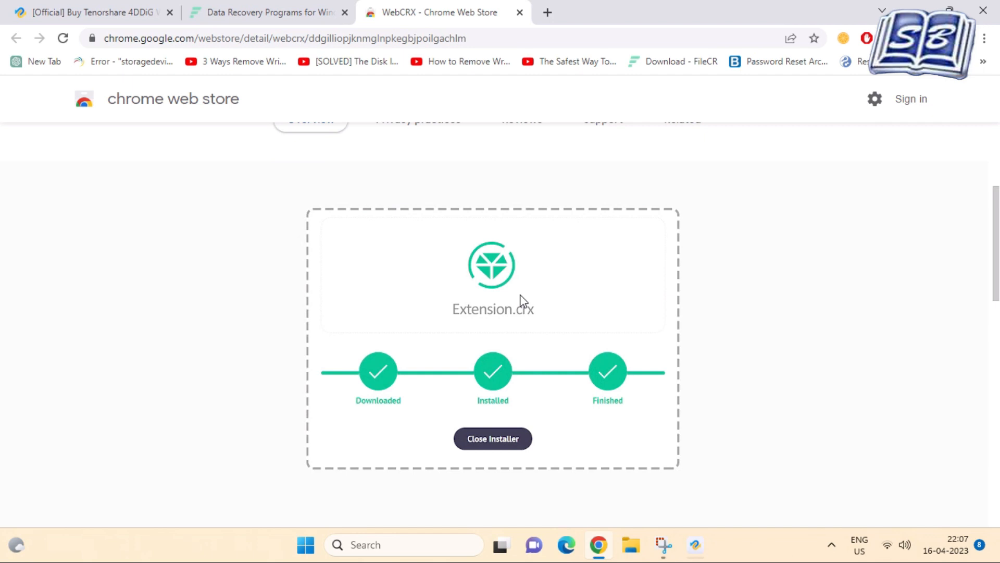
{"action": "scroll", "coordinate": [523, 302], "scroll_direction": "up", "scroll_amount": 4}
{"action": "left_click", "coordinate": [835, 204]}
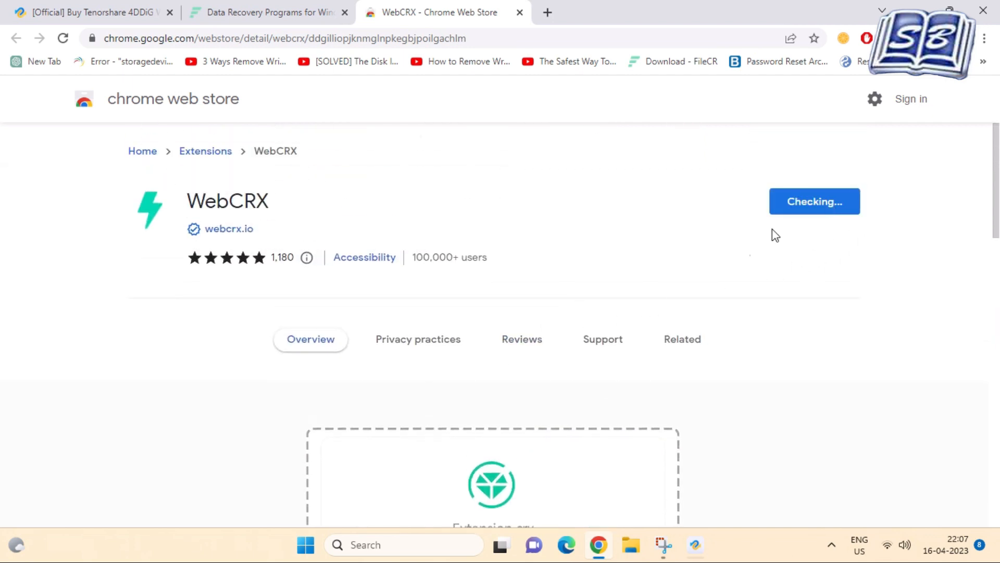
{"action": "left_click", "coordinate": [521, 107]}
{"action": "left_click", "coordinate": [890, 39]}
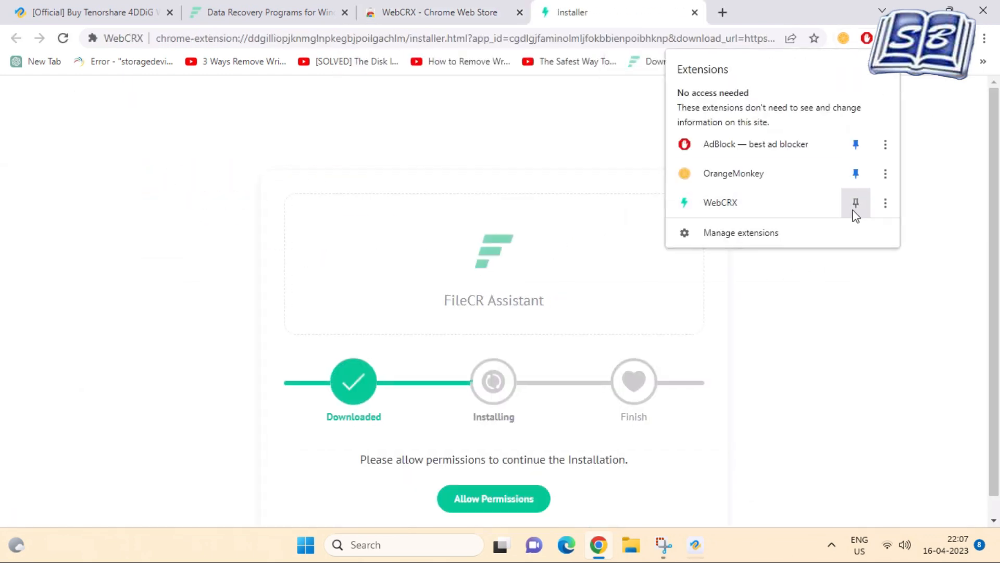
{"action": "left_click", "coordinate": [855, 204]}
Grant the permissions needed to install the FileCR Assistant extension and close its installer
{"action": "left_click", "coordinate": [504, 499]}
{"action": "left_click", "coordinate": [576, 179]}
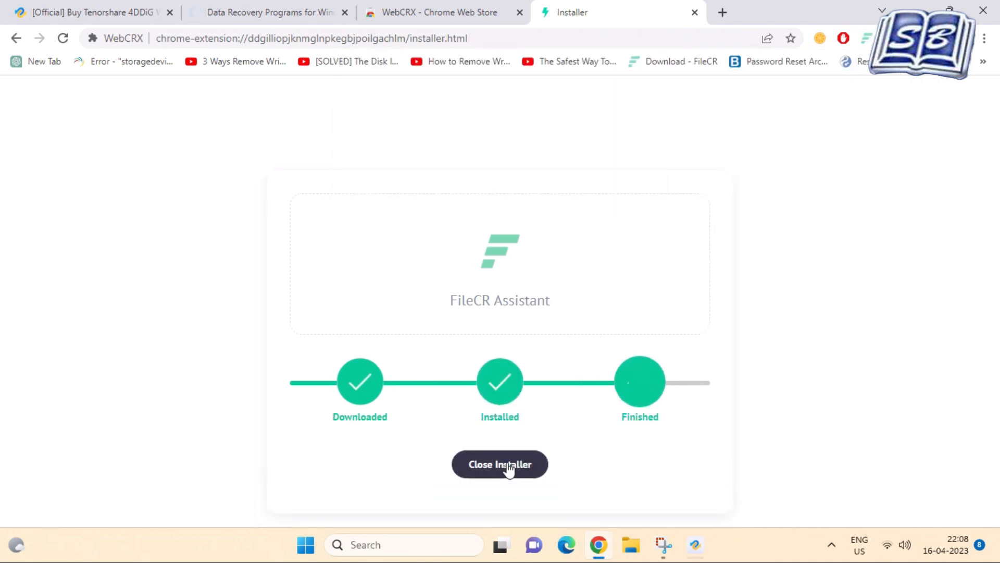
{"action": "left_click", "coordinate": [509, 469]}
Open the Tenorshare 4DDiG 9.4.8.8 page on FileCR and start its direct download
{"action": "left_click", "coordinate": [270, 13]}
{"action": "scroll", "coordinate": [431, 354], "scroll_direction": "up", "scroll_amount": 5}
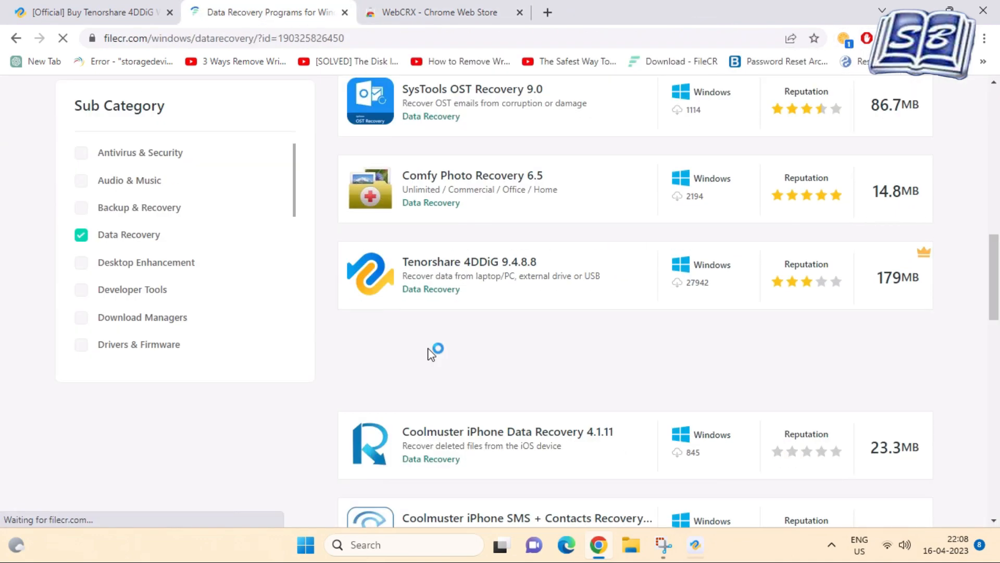
{"action": "scroll", "coordinate": [518, 274], "scroll_direction": "down", "scroll_amount": 5}
{"action": "left_click", "coordinate": [483, 225]}
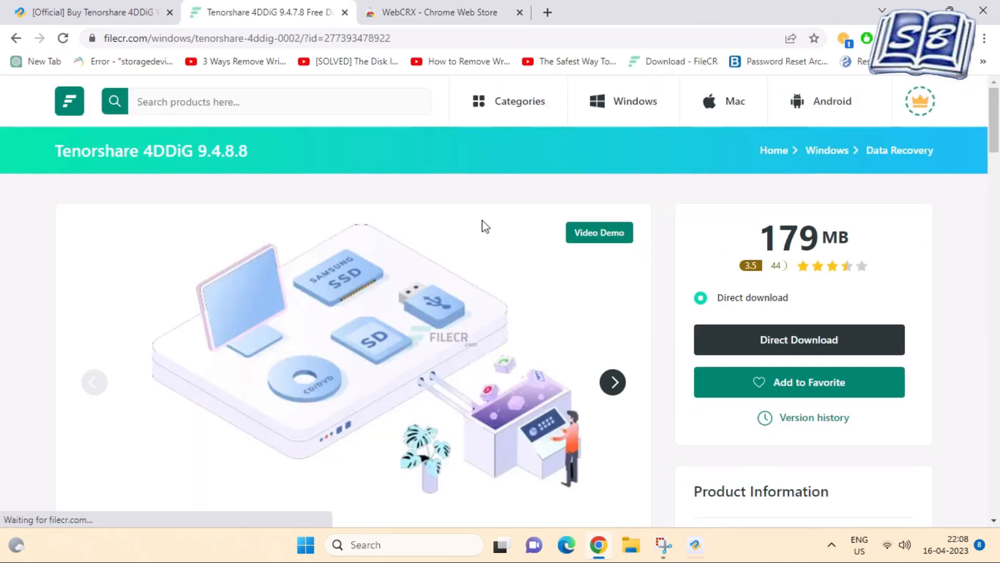
{"action": "left_click", "coordinate": [791, 346]}
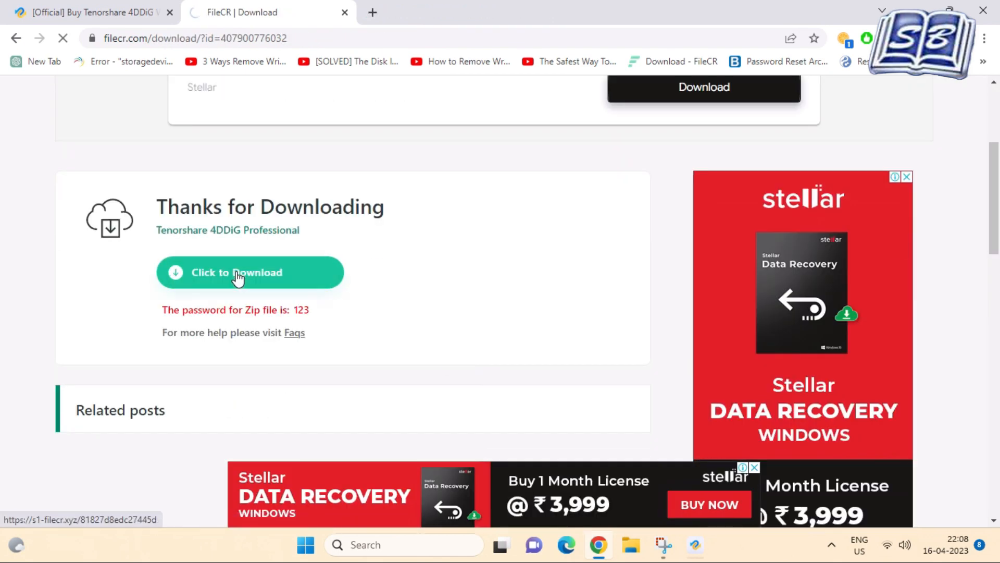
{"action": "left_click", "coordinate": [237, 275]}
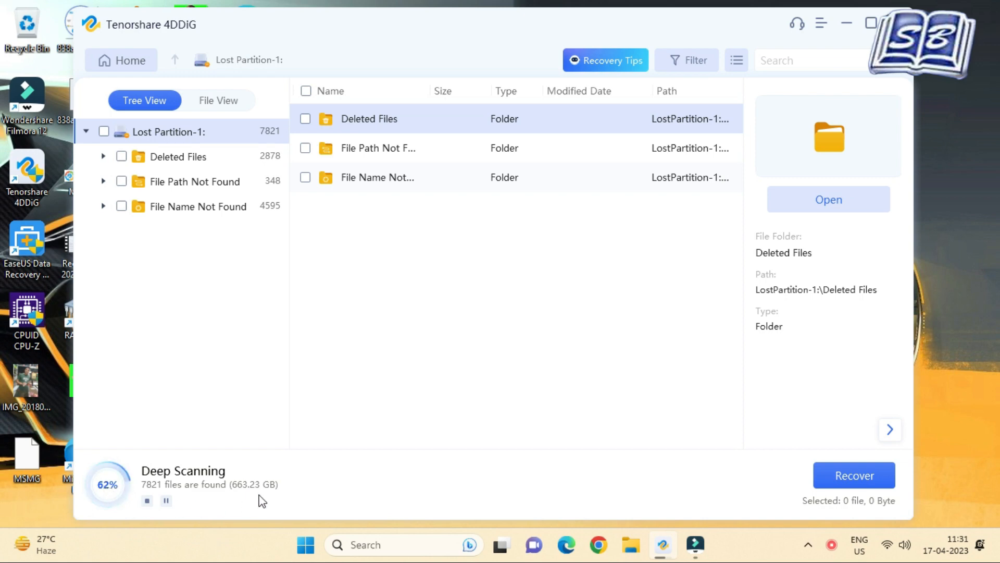
Search the lost partition's scan results in Tenorshare 4DDiG for SHORT and look through the shorts folder under New folder
{"action": "type", "text": "SHORT"}
{"action": "key", "text": "Return"}
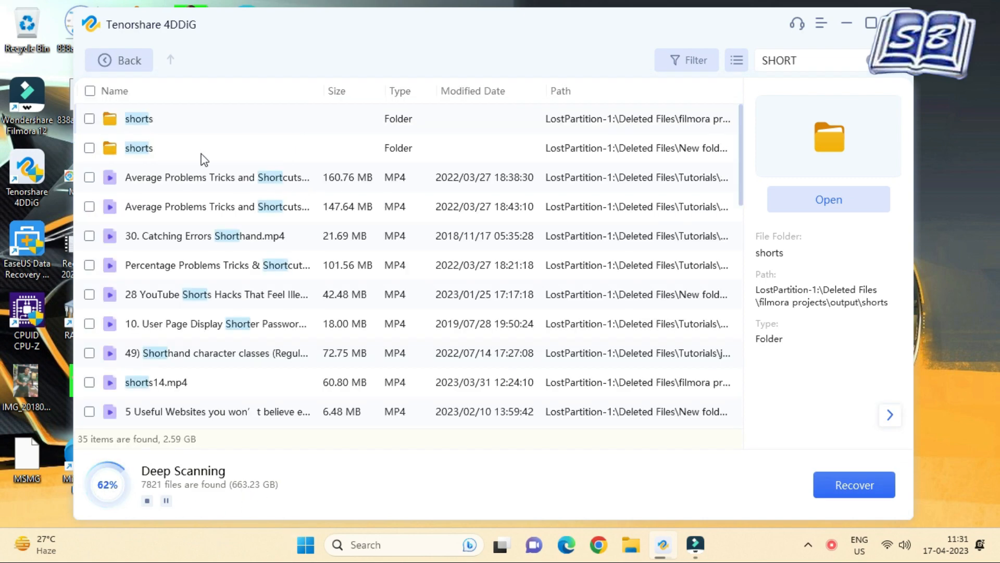
{"action": "left_click", "coordinate": [289, 151]}
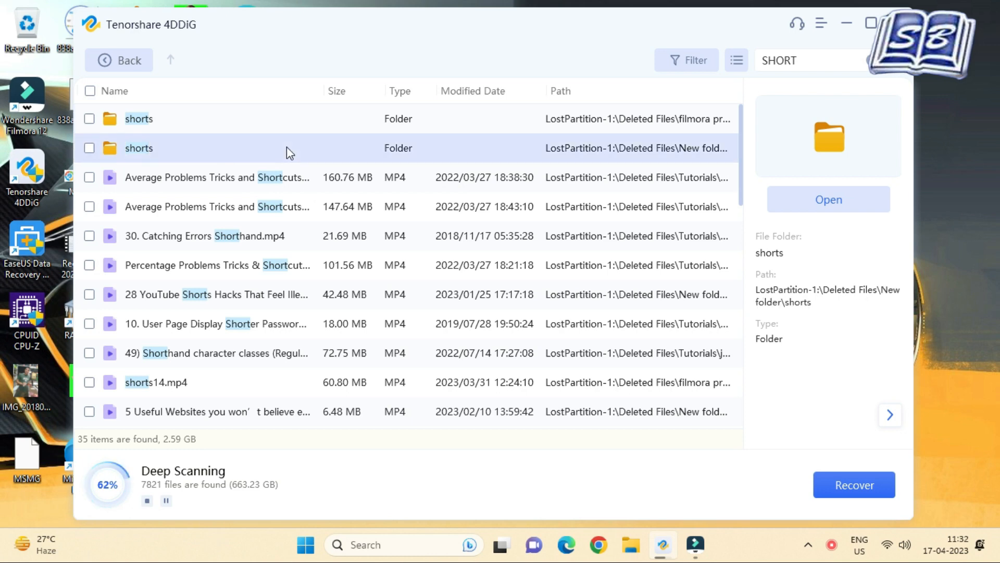
{"action": "double_click", "coordinate": [290, 151]}
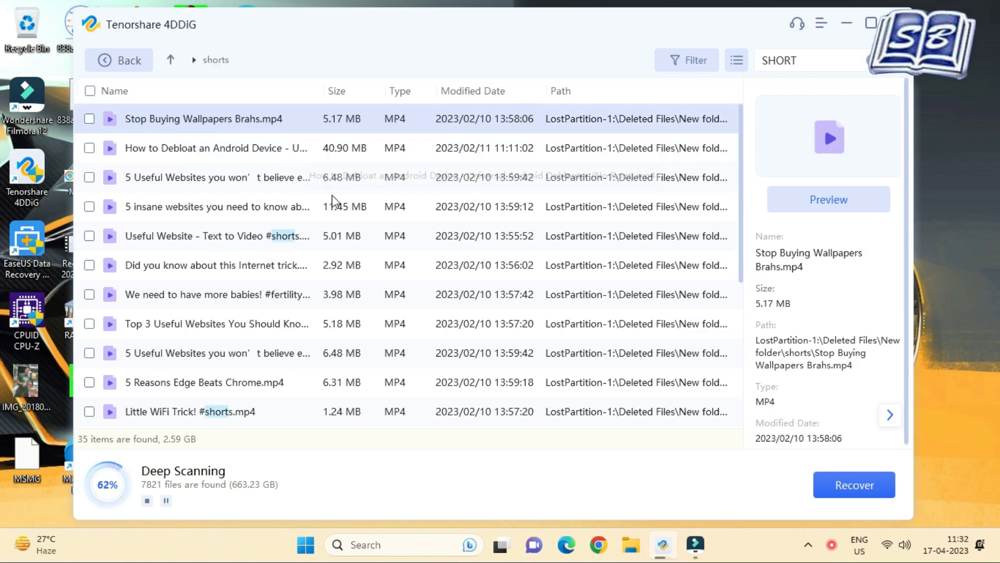
{"action": "scroll", "coordinate": [330, 229], "scroll_direction": "down", "scroll_amount": 3}
{"action": "scroll", "coordinate": [330, 255], "scroll_direction": "up", "scroll_amount": 3}
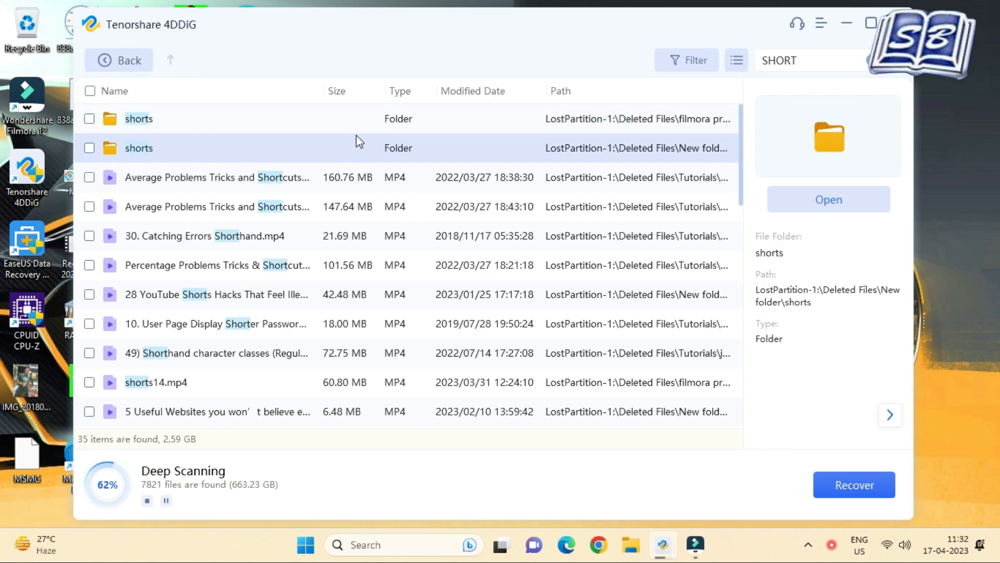
Preview videos in the filmora projects\output\shorts folder, including बोले हुए शब्द वापस नहीं आते.mp4 and सफलता का रहस्य 2.mp4
{"action": "double_click", "coordinate": [392, 126]}
{"action": "left_click", "coordinate": [842, 202]}
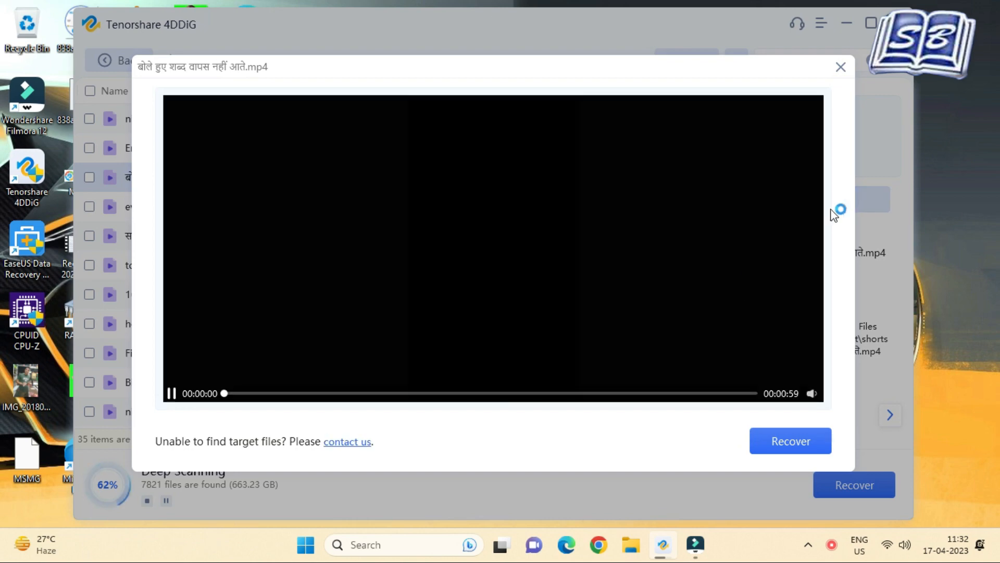
{"action": "left_click", "coordinate": [842, 68]}
{"action": "scroll", "coordinate": [309, 284], "scroll_direction": "down", "scroll_amount": 2}
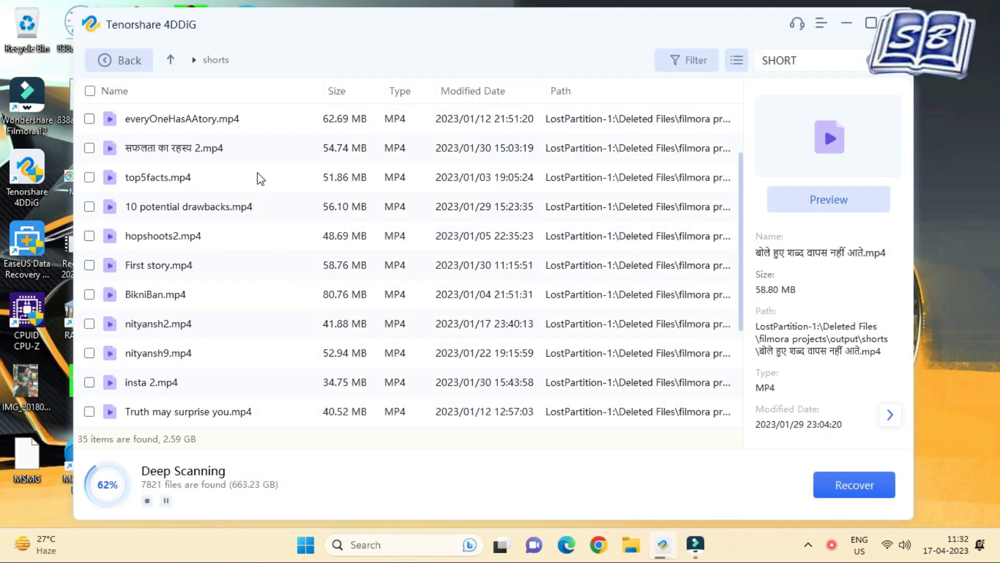
{"action": "left_click", "coordinate": [257, 157]}
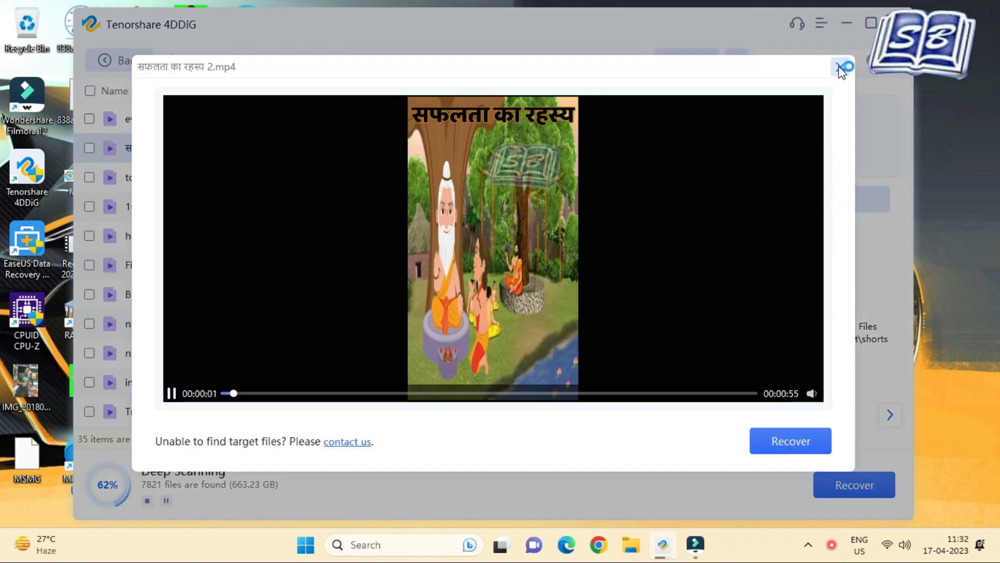
{"action": "left_click", "coordinate": [841, 68]}
{"action": "left_click", "coordinate": [833, 200]}
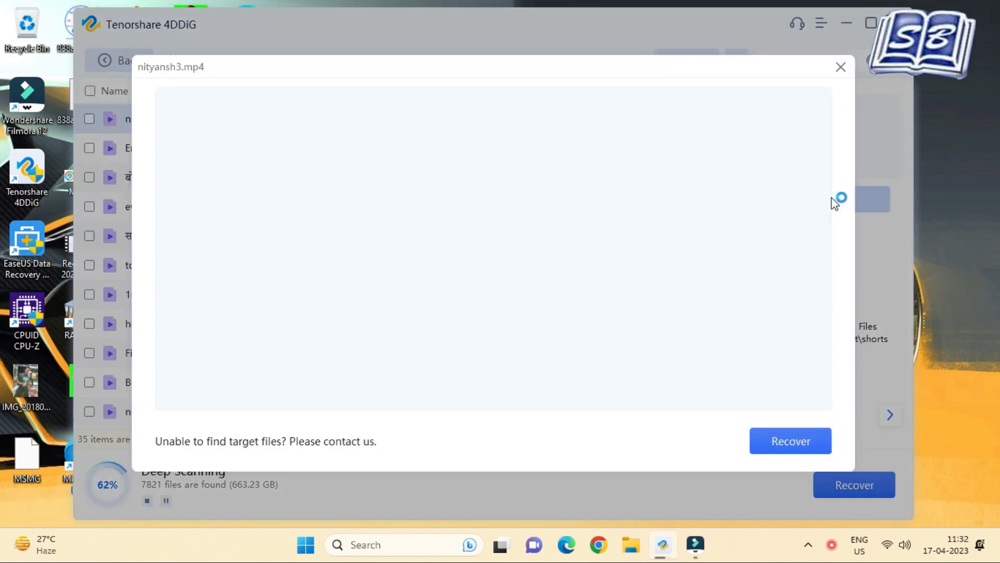
{"action": "left_click", "coordinate": [841, 67]}
Browse the Tutorials, New folder and Videos folders under Deleted Files in the scan results
{"action": "double_click", "coordinate": [597, 329]}
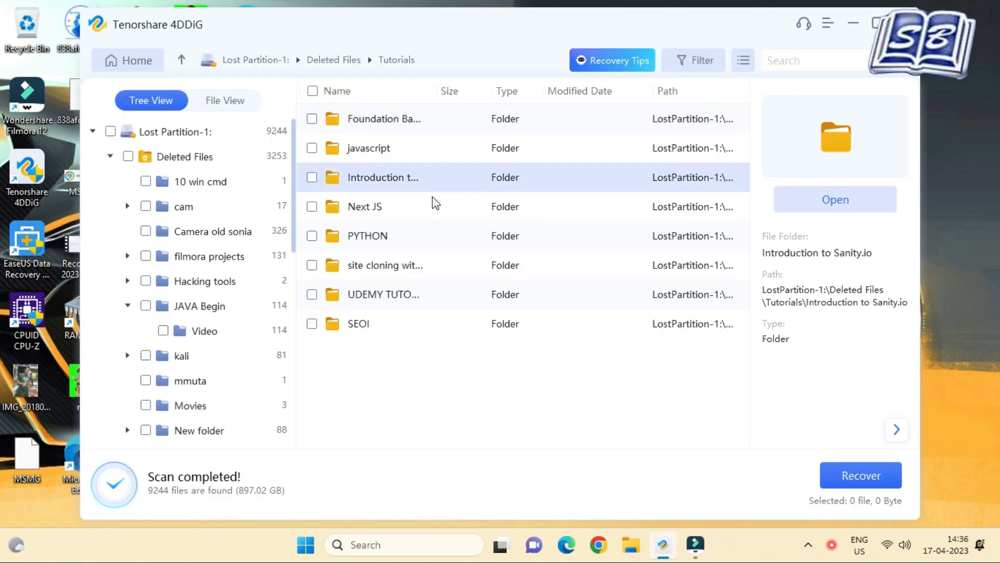
{"action": "double_click", "coordinate": [436, 292]}
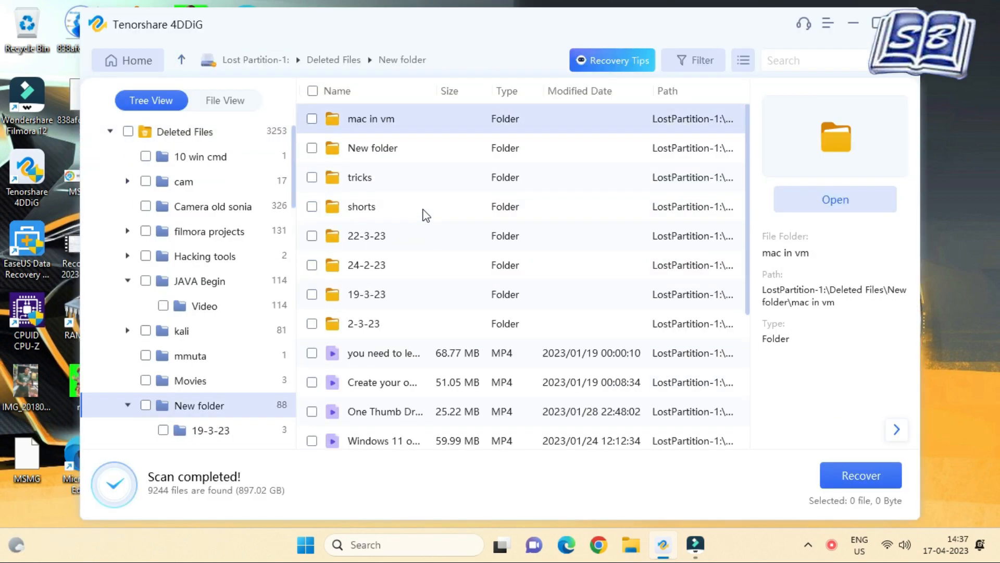
{"action": "left_click", "coordinate": [182, 60]}
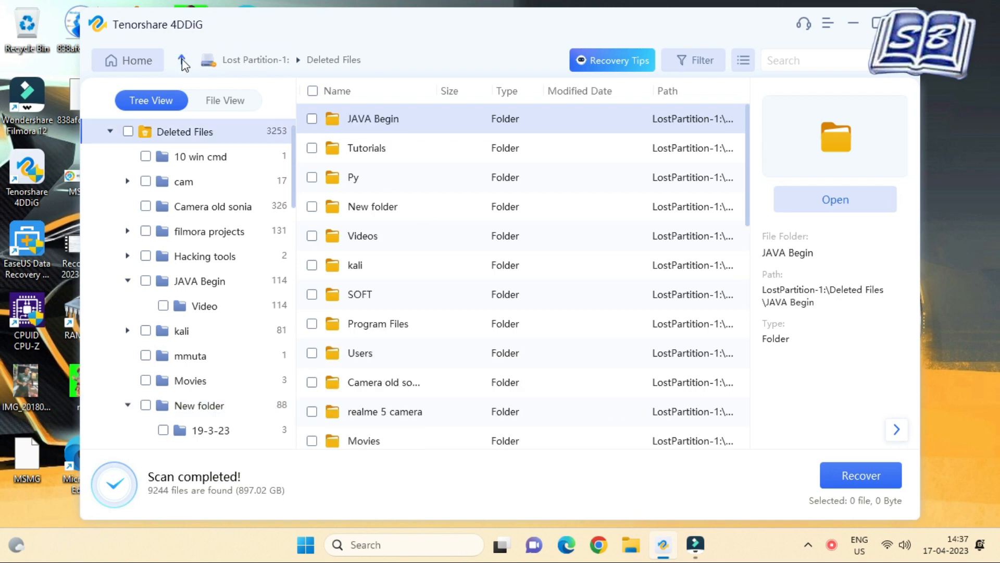
{"action": "double_click", "coordinate": [425, 241]}
{"action": "left_click", "coordinate": [182, 59]}
Open the old camera folder under Deleted Files and preview the video VID_20210413_160918.mp4
{"action": "scroll", "coordinate": [425, 281], "scroll_direction": "down", "scroll_amount": 2}
{"action": "left_click", "coordinate": [434, 240]}
{"action": "left_click", "coordinate": [430, 295]}
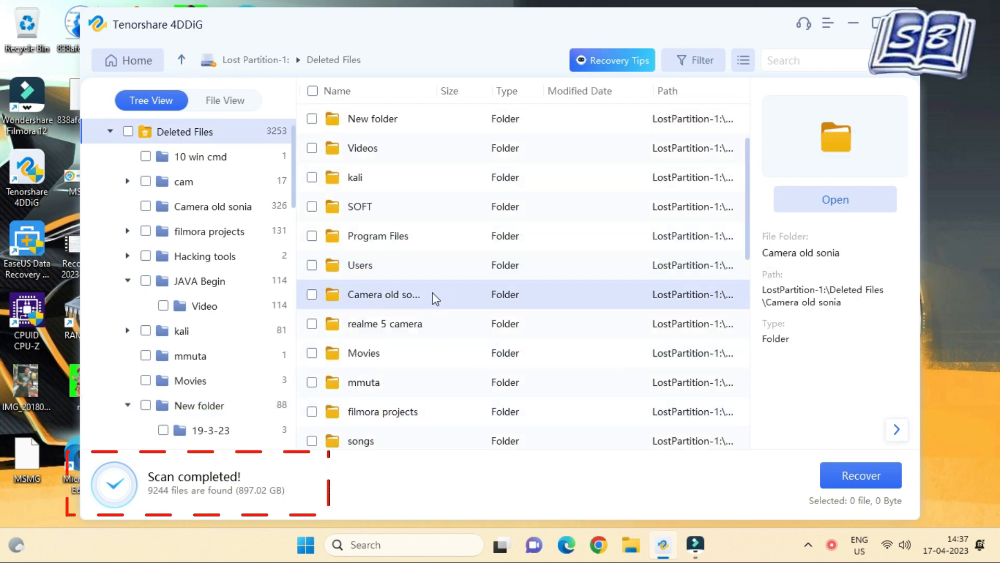
{"action": "double_click", "coordinate": [437, 294]}
{"action": "left_click", "coordinate": [835, 200]}
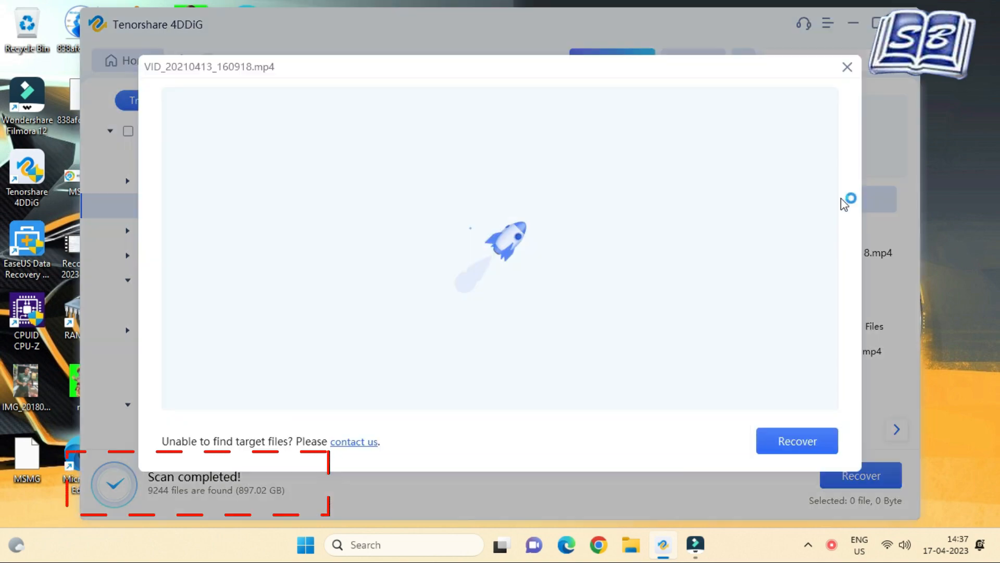
{"action": "left_click", "coordinate": [848, 66]}
{"action": "left_click", "coordinate": [323, 147]}
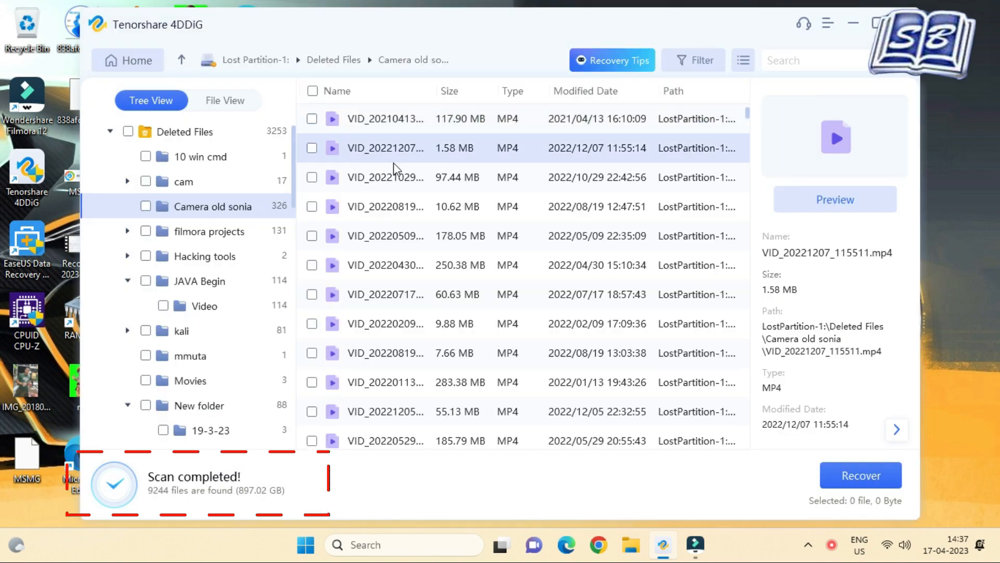
Open the realme 5 camera folder under Deleted Files and preview VID20221016114810.mp4 and VID20220225201615.mp4
{"action": "left_click", "coordinate": [182, 60]}
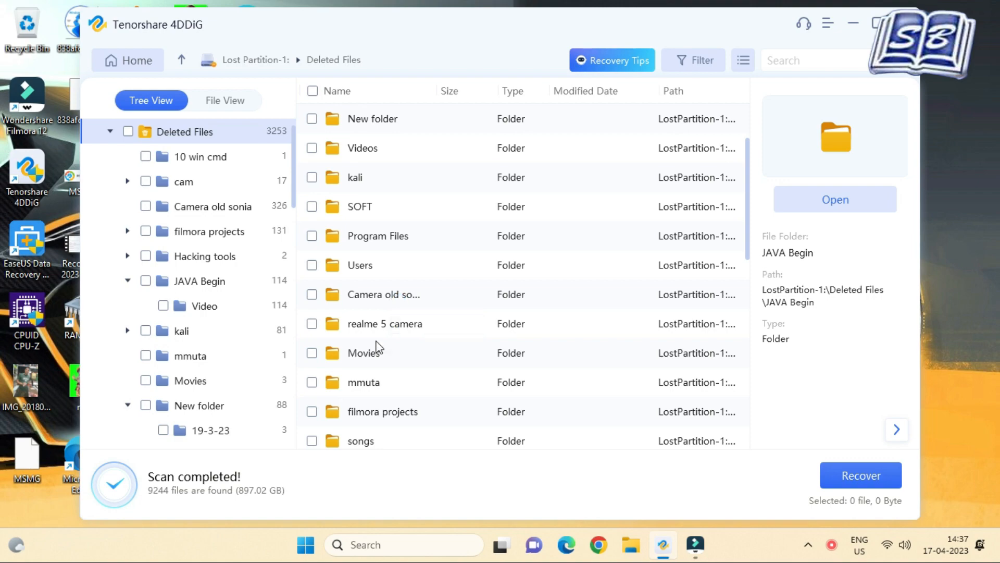
{"action": "double_click", "coordinate": [420, 328]}
{"action": "left_click", "coordinate": [397, 177]}
{"action": "left_click", "coordinate": [835, 200]}
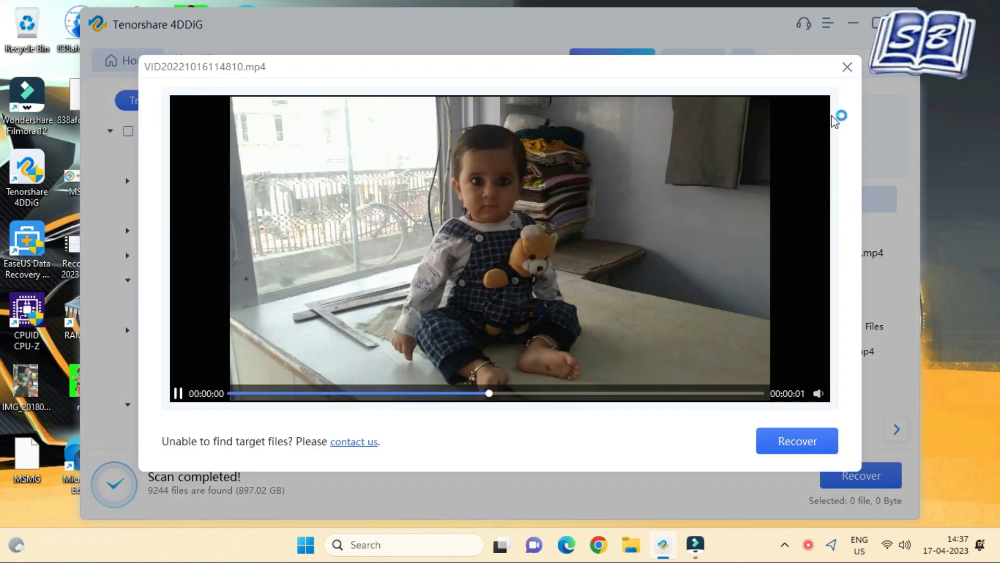
{"action": "left_click", "coordinate": [848, 67]}
{"action": "key", "text": "Up"}
{"action": "left_click", "coordinate": [849, 203]}
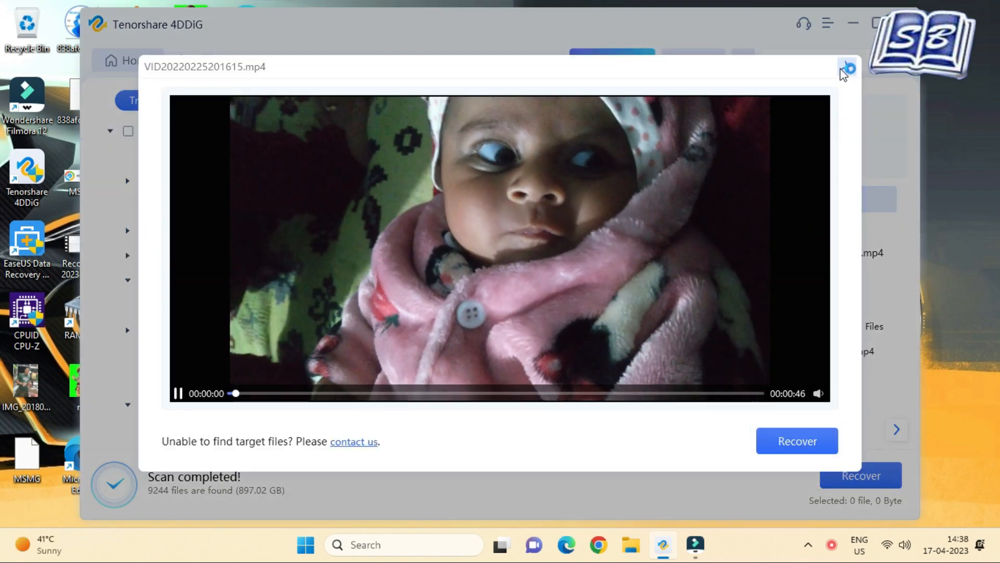
Open the rec folder under filmora projects in the scan results and preview the video 3.mp4
{"action": "left_click", "coordinate": [847, 67]}
{"action": "left_click", "coordinate": [209, 232]}
{"action": "double_click", "coordinate": [446, 179]}
{"action": "left_click", "coordinate": [199, 331]}
{"action": "double_click", "coordinate": [375, 233]}
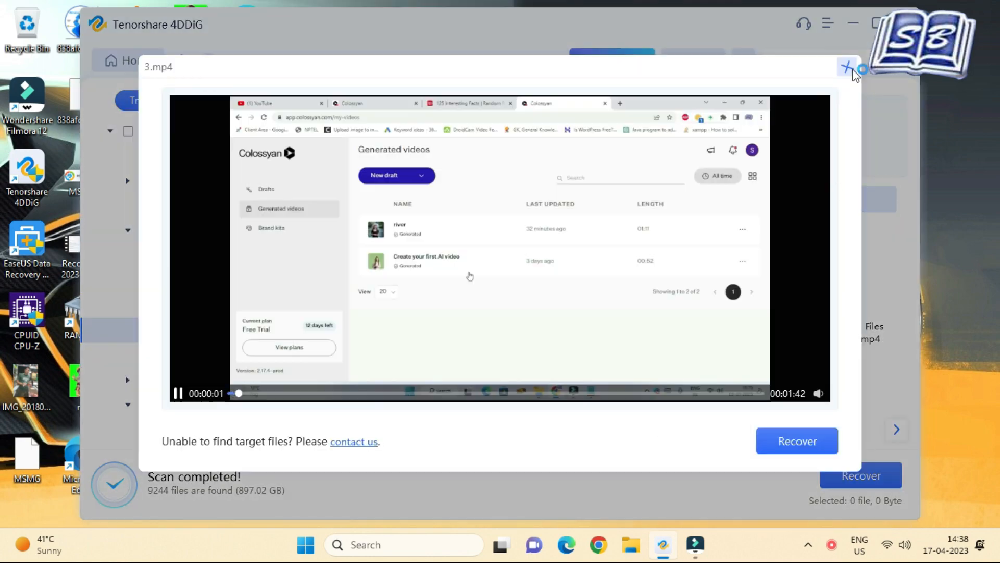
{"action": "left_click", "coordinate": [846, 67]}
Mark the output, Green, sample and rec folders inside filmora projects for recovery
{"action": "left_click", "coordinate": [209, 231]}
{"action": "left_click", "coordinate": [311, 119]}
{"action": "left_click", "coordinate": [312, 207]}
{"action": "left_click", "coordinate": [311, 235]}
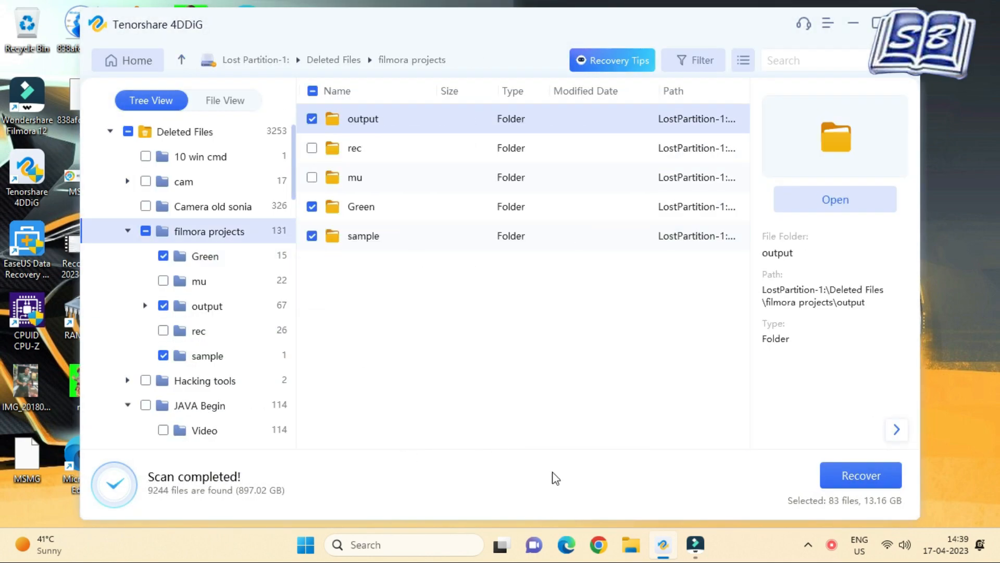
{"action": "left_click", "coordinate": [312, 149]}
Mark the entire filmora projects folder under Deleted Files for recovery and look through the videos in the youtube folder
{"action": "left_click", "coordinate": [181, 60]}
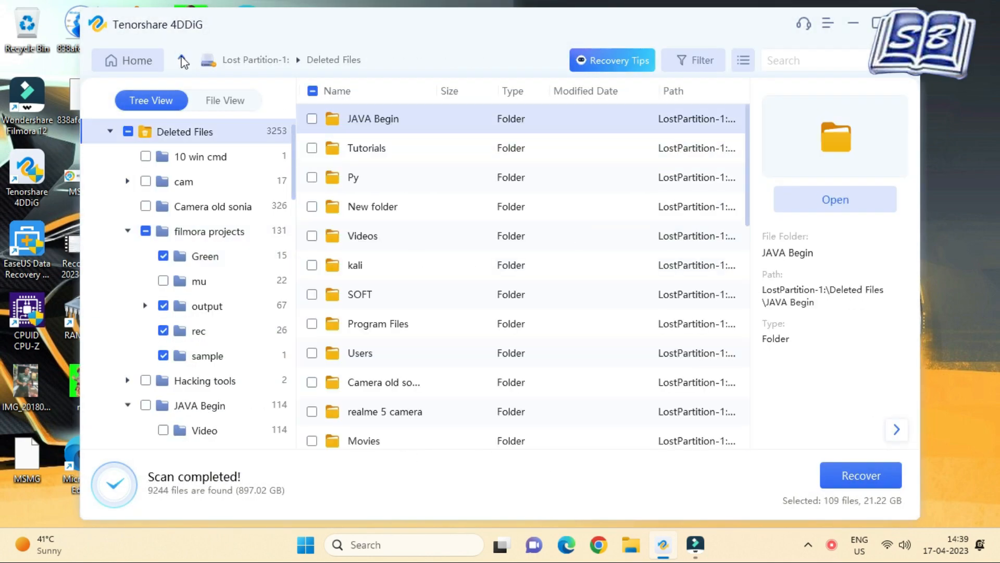
{"action": "scroll", "coordinate": [360, 244], "scroll_direction": "down", "scroll_amount": 6}
{"action": "left_click", "coordinate": [311, 148]}
{"action": "double_click", "coordinate": [363, 217]}
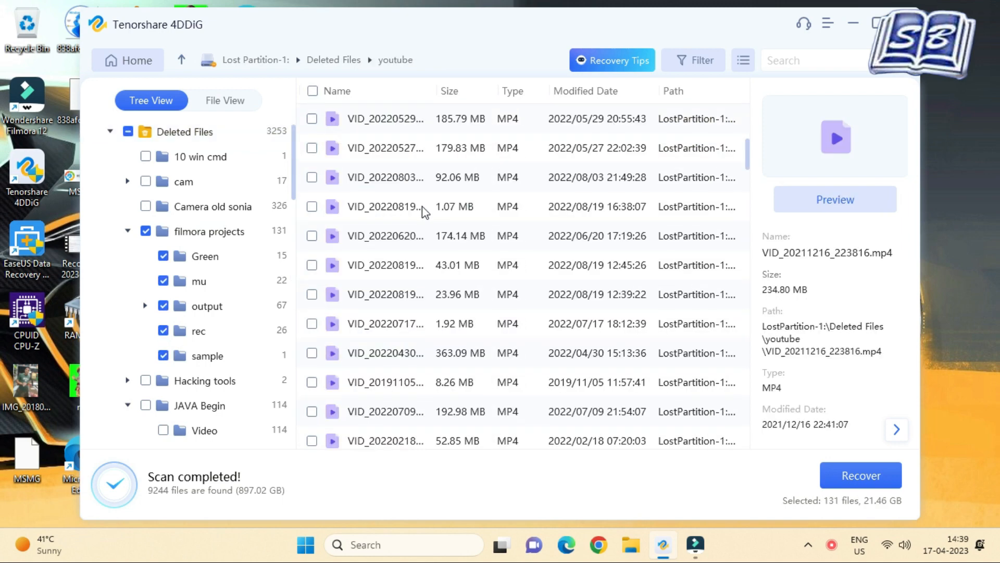
{"action": "left_click", "coordinate": [181, 60]}
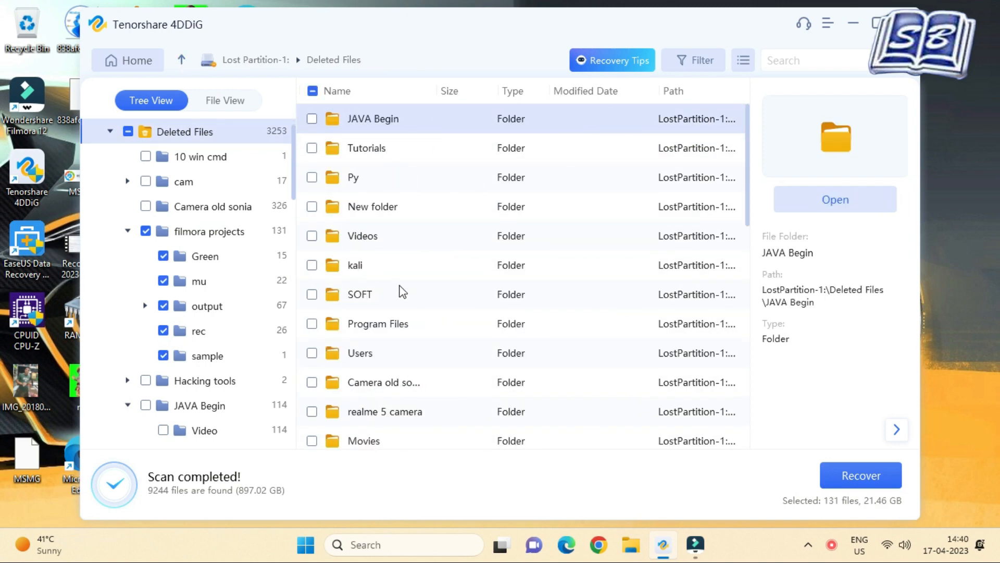
Mark the youtube and Hacking tools folders plus the two folders named after people under Deleted Files, and start the recovery
{"action": "left_click", "coordinate": [311, 265]}
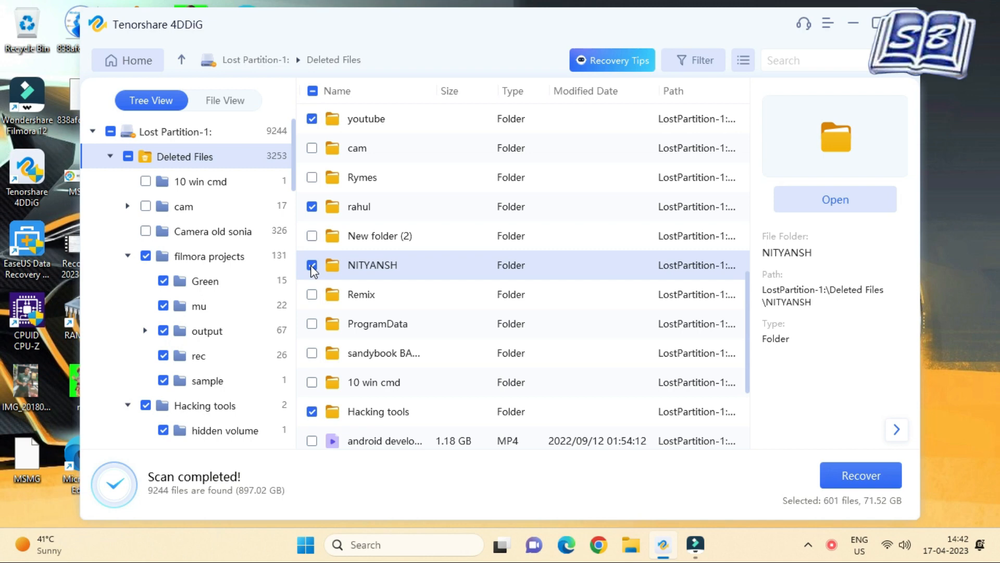
{"action": "left_click", "coordinate": [862, 476]}
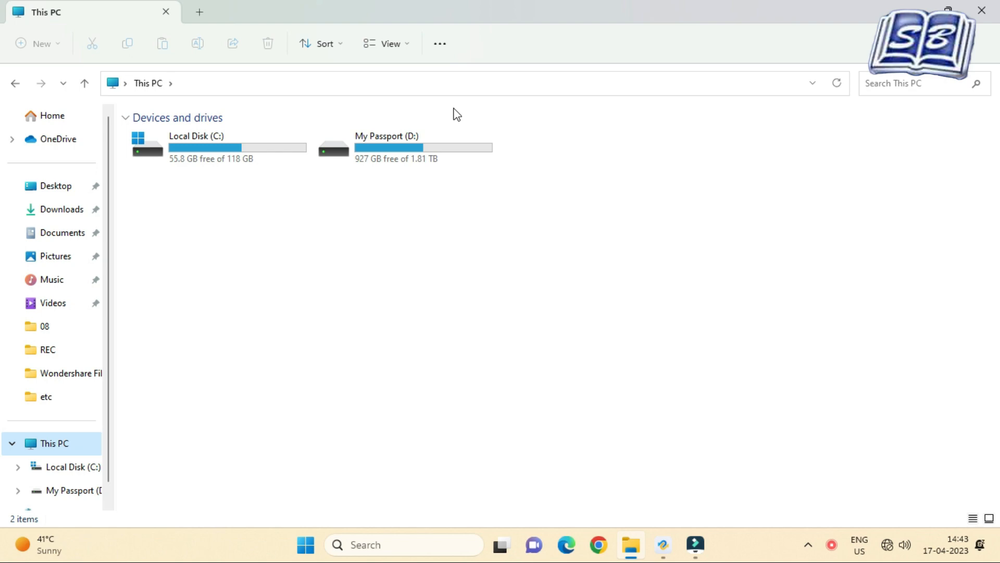
In File Explorer, create a folder named Tenoshare recovery inside the Recovery folder on My Passport (D:)
{"action": "double_click", "coordinate": [398, 142]}
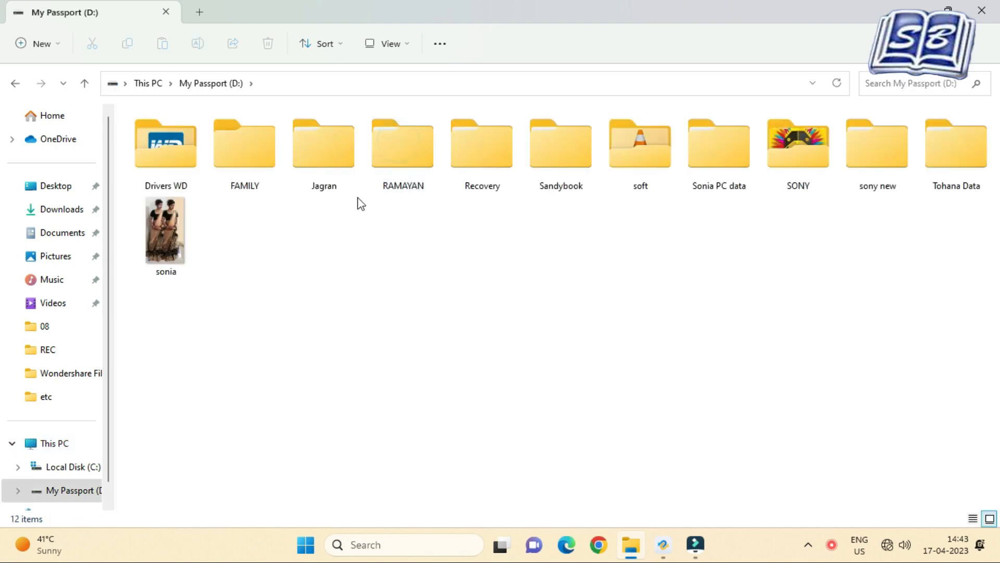
{"action": "double_click", "coordinate": [484, 168]}
{"action": "right_click", "coordinate": [373, 313]}
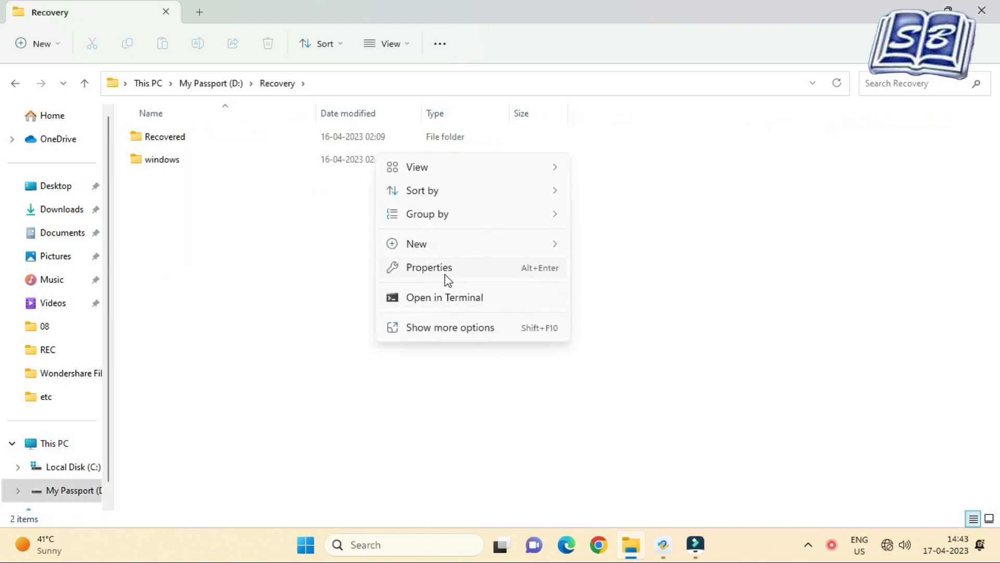
{"action": "left_click", "coordinate": [457, 245]}
{"action": "left_click", "coordinate": [616, 246]}
{"action": "type", "text": "Tenoshare reco"}
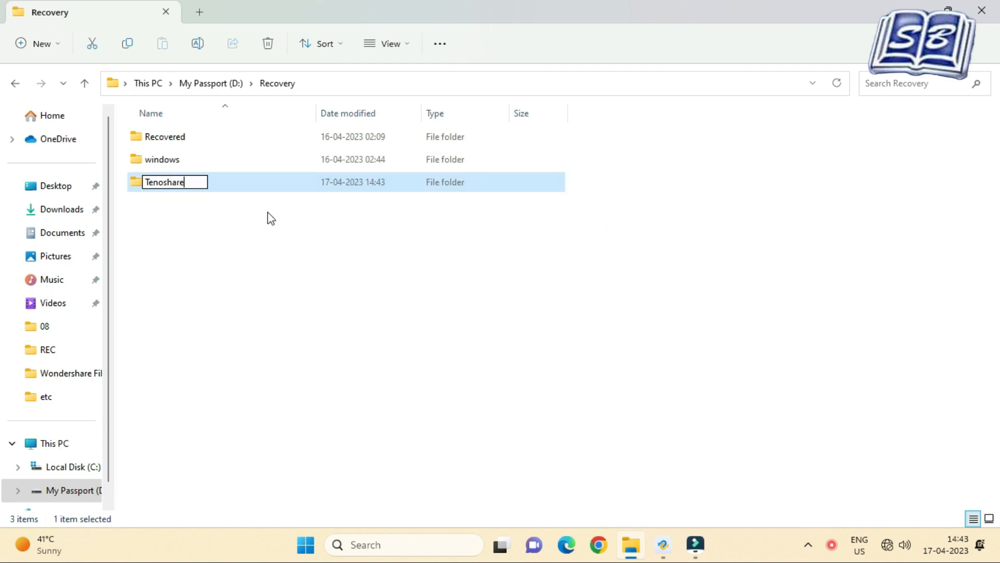
{"action": "type", "text": "very"}
{"action": "key", "text": "Return"}
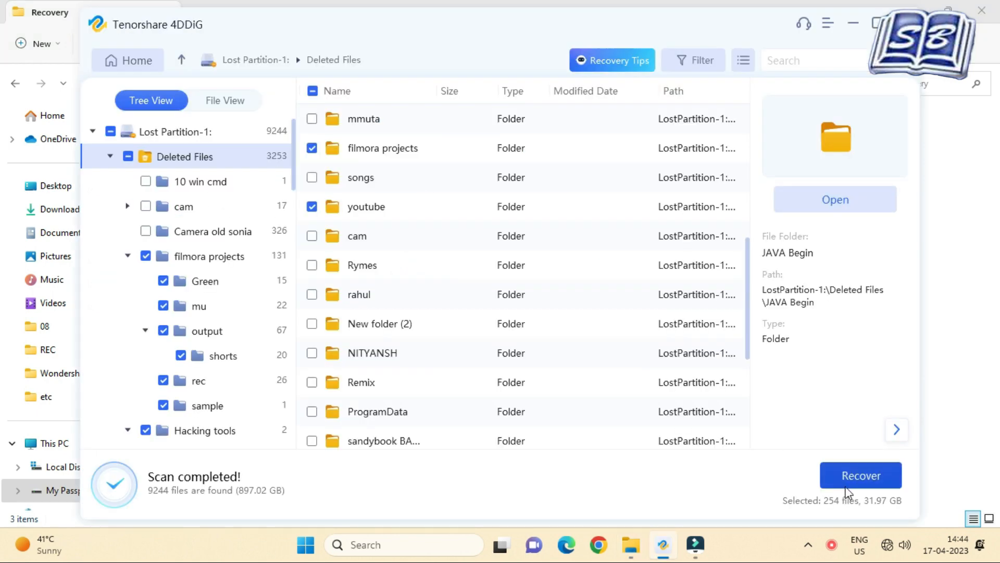
Recover the marked folders in Tenorshare 4DDiG to the Recovery\Tenoshare recovery folder on drive D, keeping the source folders included
{"action": "left_click", "coordinate": [861, 476]}
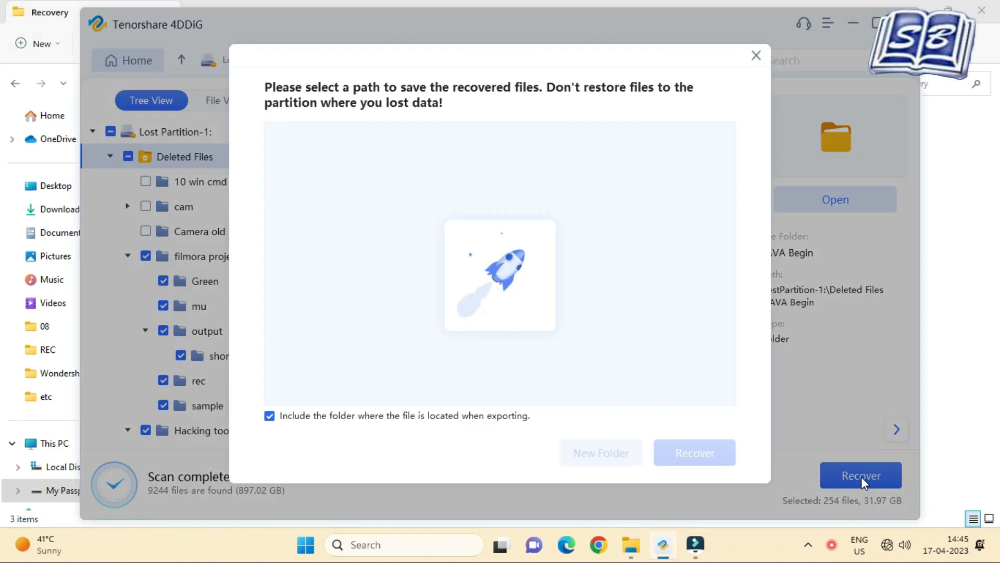
{"action": "left_click", "coordinate": [343, 191]}
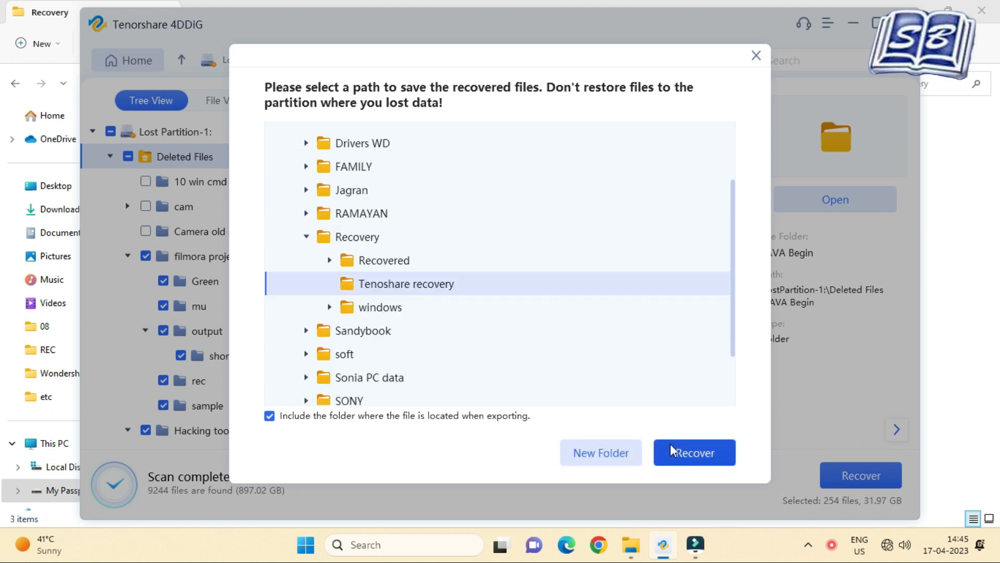
{"action": "left_click", "coordinate": [694, 453]}
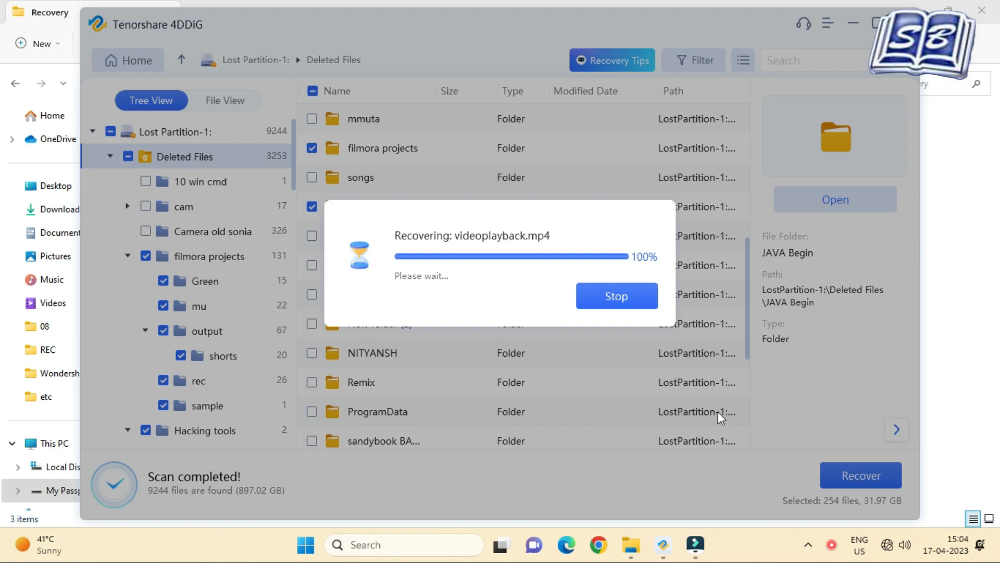
Open the recovery destination and inspect the Hacking tools folder under LostPartition-1\Deleted Files
{"action": "left_click", "coordinate": [508, 328]}
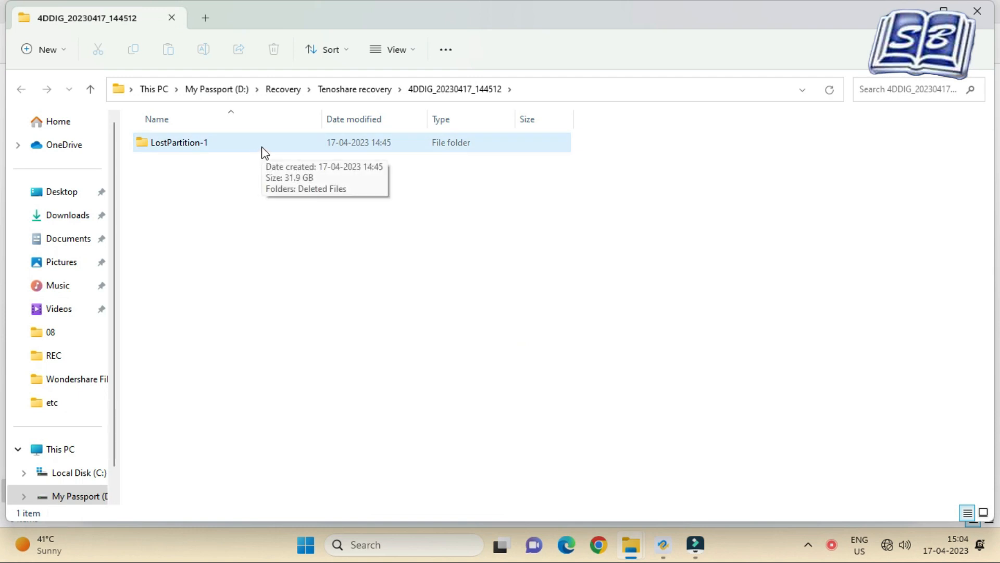
{"action": "double_click", "coordinate": [264, 151]}
{"action": "double_click", "coordinate": [184, 148]}
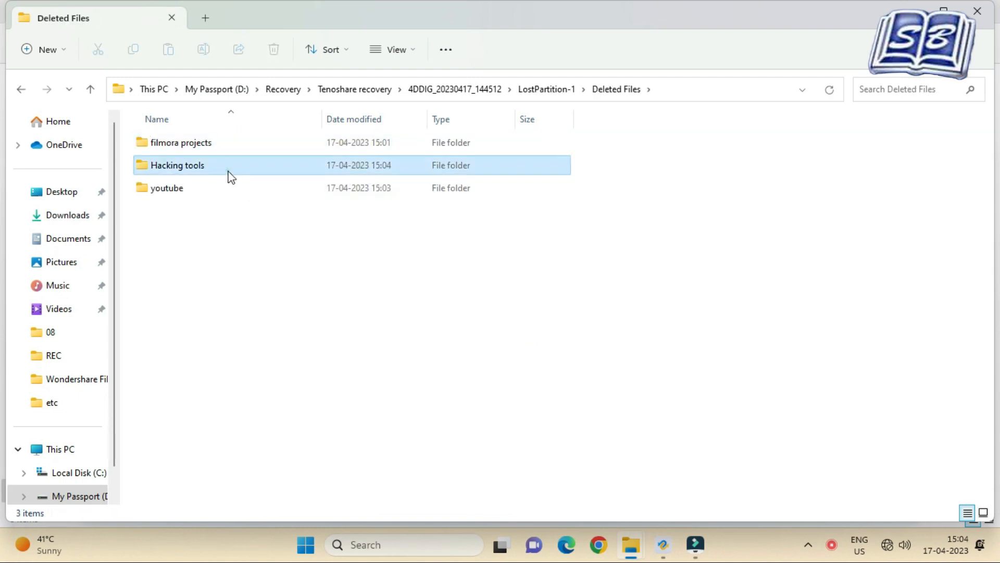
{"action": "left_click", "coordinate": [224, 189]}
{"action": "double_click", "coordinate": [234, 167]}
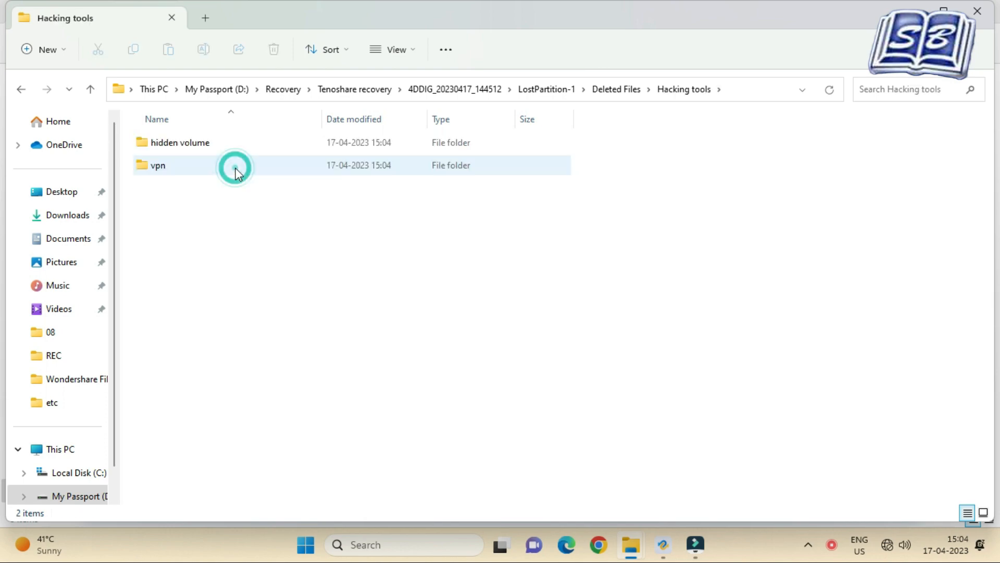
{"action": "left_click", "coordinate": [239, 164]}
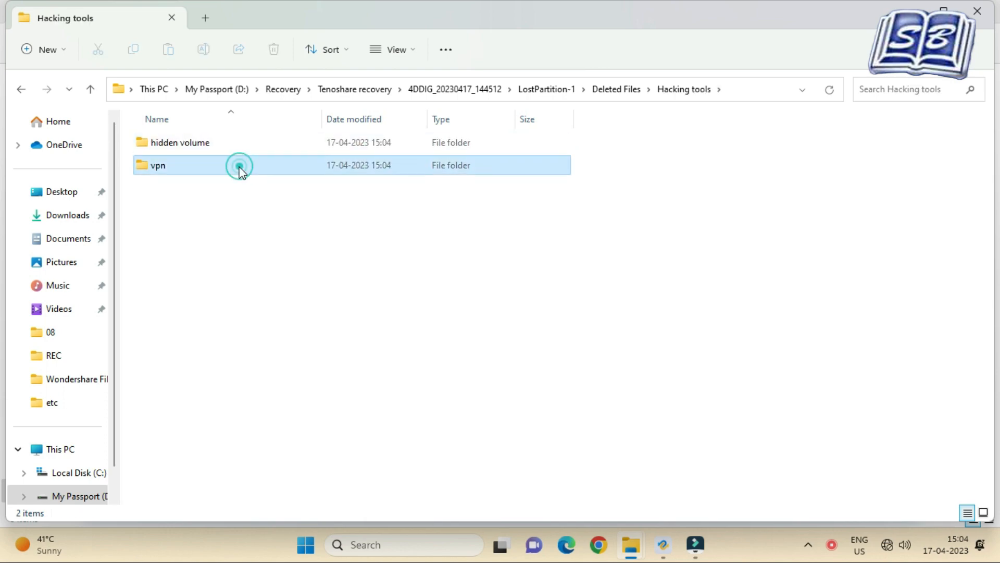
{"action": "left_click", "coordinate": [23, 89]}
{"action": "left_click", "coordinate": [24, 89]}
Check the recovered videos in the youtube folder and in filmora projects\output
{"action": "double_click", "coordinate": [225, 189]}
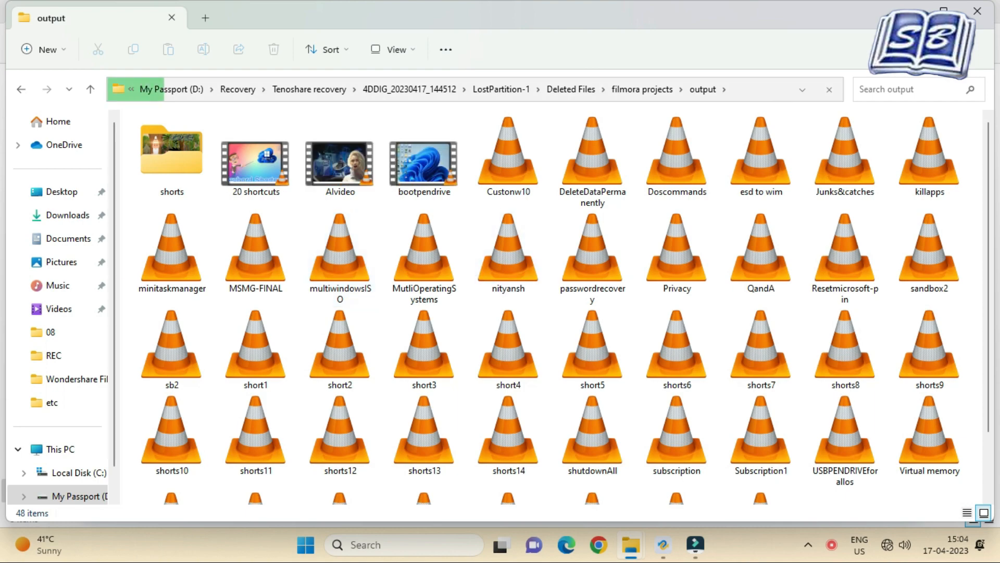
{"action": "scroll", "coordinate": [521, 313], "scroll_direction": "down", "scroll_amount": 2}
{"action": "scroll", "coordinate": [672, 390], "scroll_direction": "up", "scroll_amount": 2}
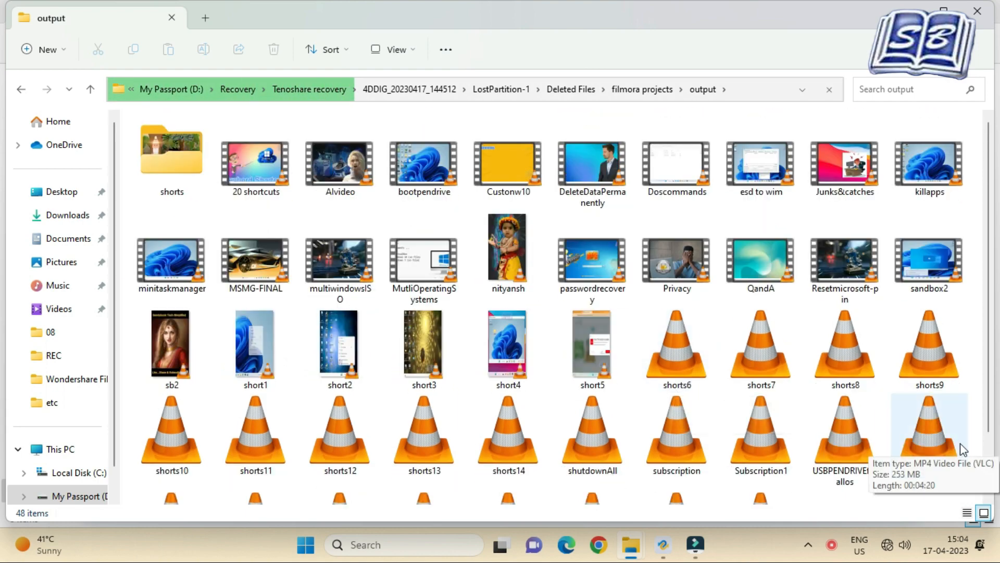
{"action": "scroll", "coordinate": [783, 357], "scroll_direction": "down", "scroll_amount": 1}
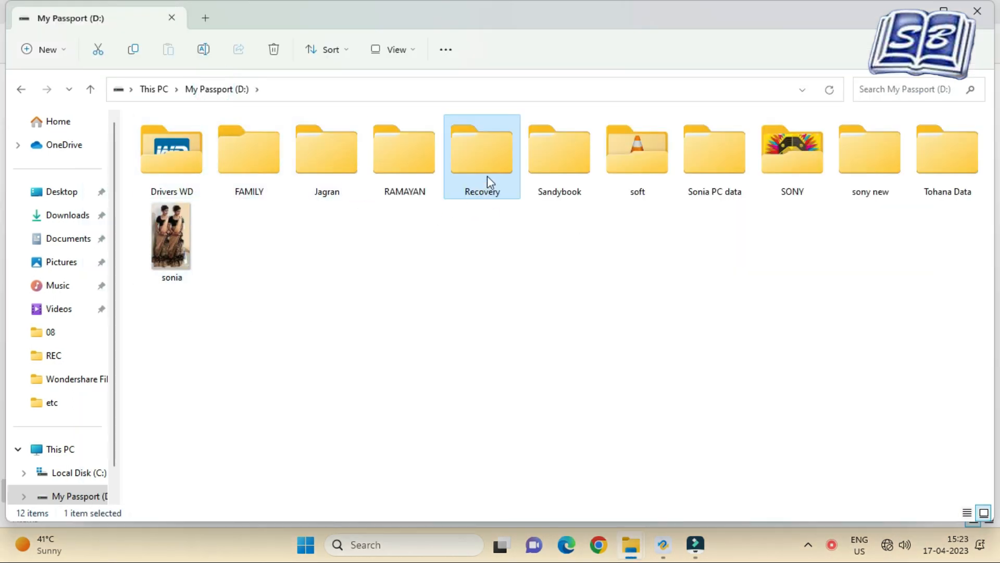
View the properties of the Recovery folder on drive D and examine its total size
{"action": "right_click", "coordinate": [487, 176]}
{"action": "left_click", "coordinate": [535, 386]}
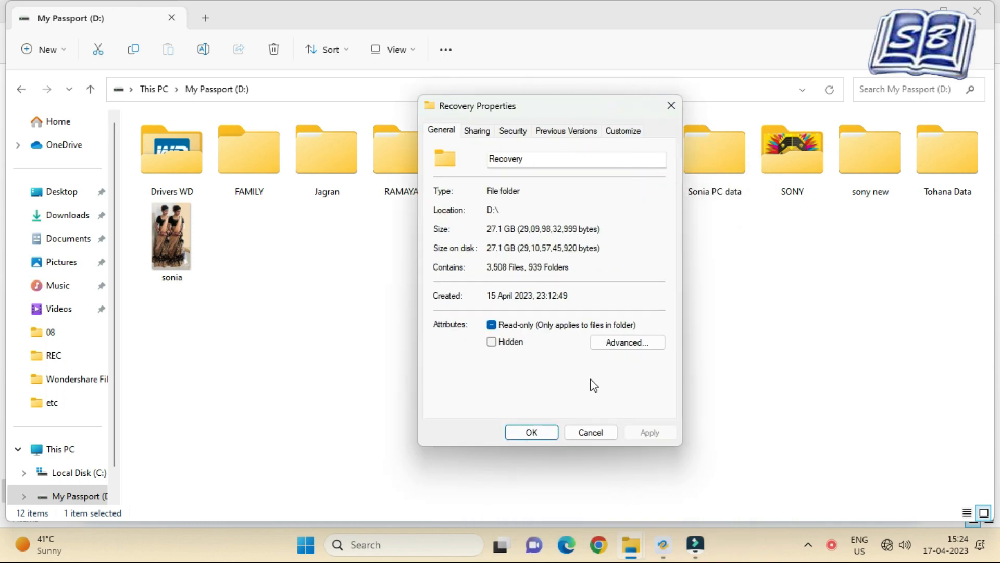
{"action": "left_click_drag", "start_coordinate": [585, 114], "coordinate": [502, 102]}
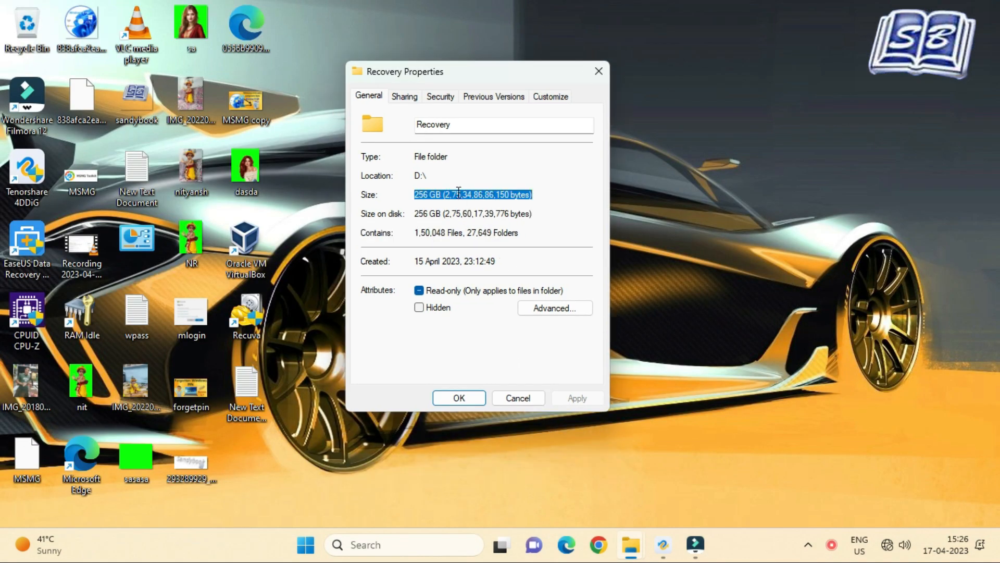
{"action": "left_click", "coordinate": [458, 174]}
{"action": "left_click", "coordinate": [411, 193]}
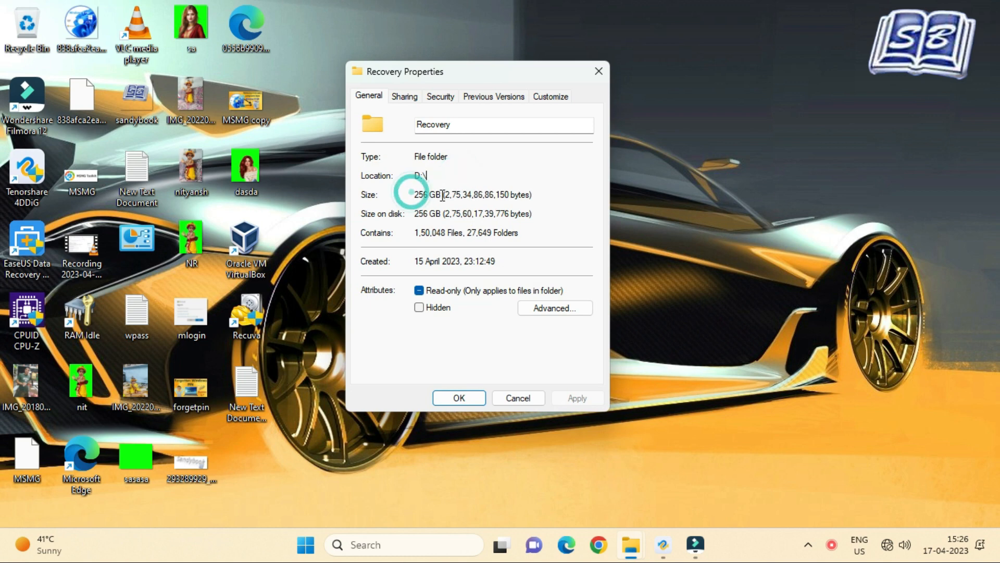
{"action": "left_click_drag", "start_coordinate": [416, 195], "coordinate": [537, 193]}
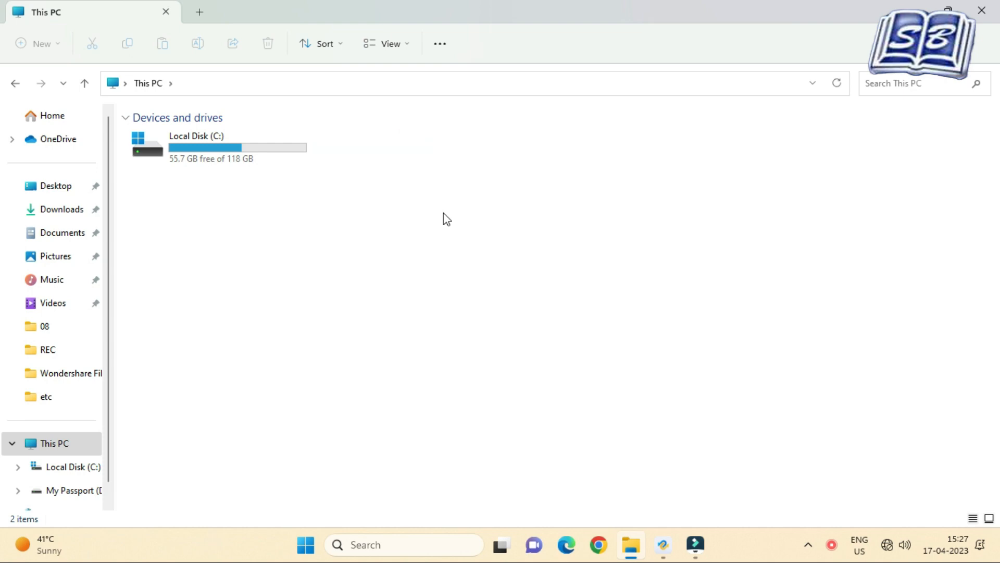
Open Disk Management and maximize its window to show the disk layout
{"action": "right_click", "coordinate": [310, 545]}
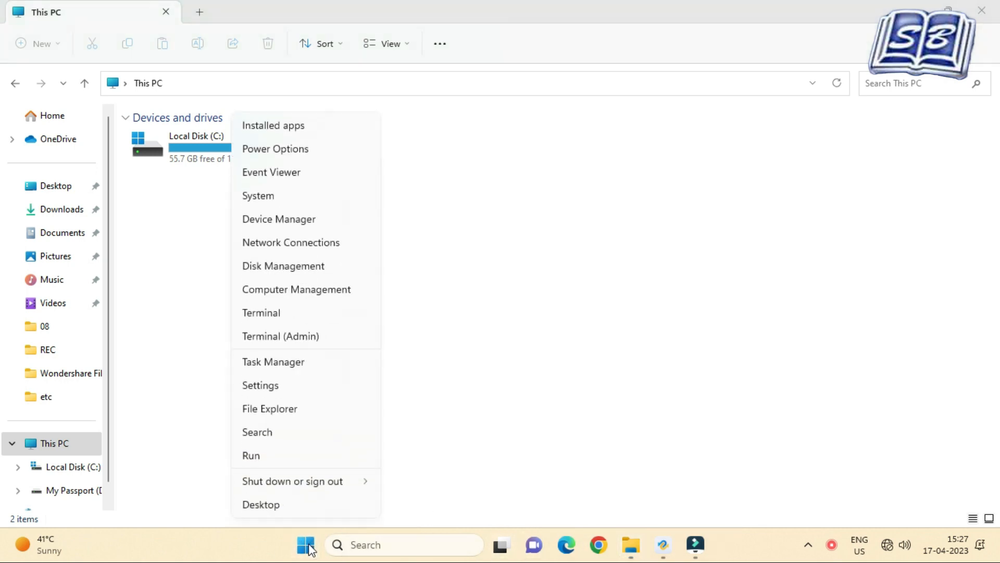
{"action": "left_click", "coordinate": [302, 270]}
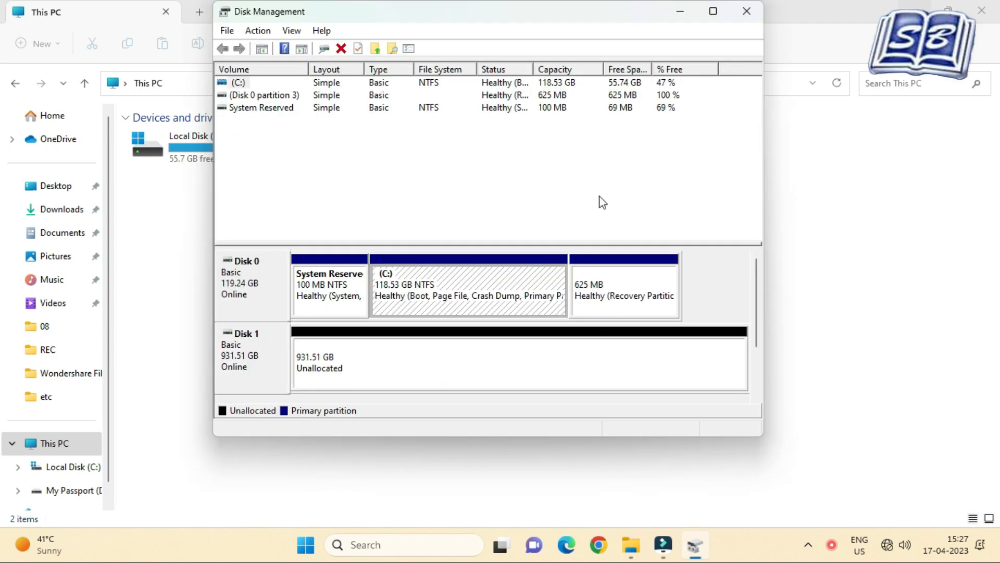
{"action": "left_click", "coordinate": [713, 12]}
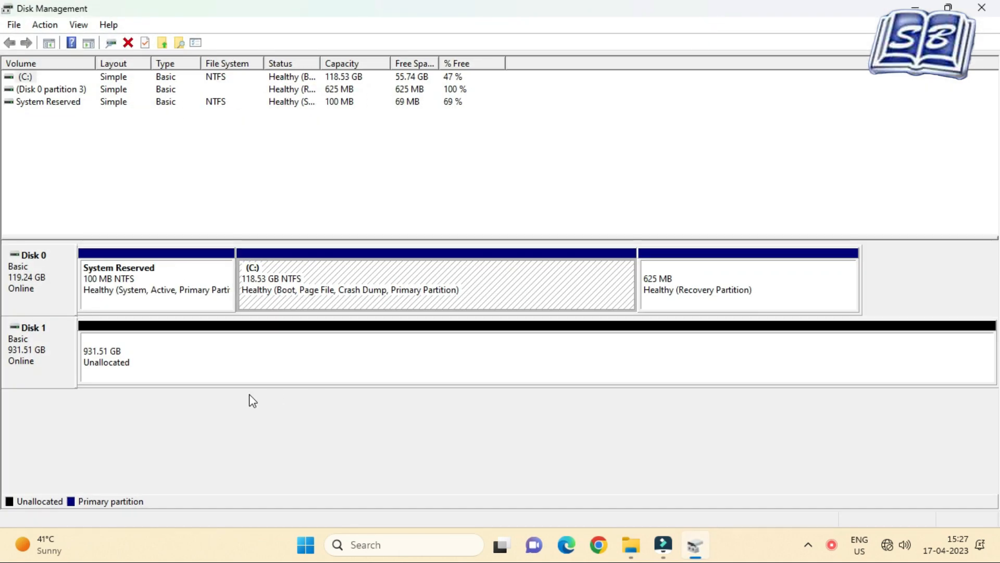
Create a 200000 MB simple volume in Disk 1's unallocated space, with drive letter D and an NTFS quick format
{"action": "left_click", "coordinate": [185, 369]}
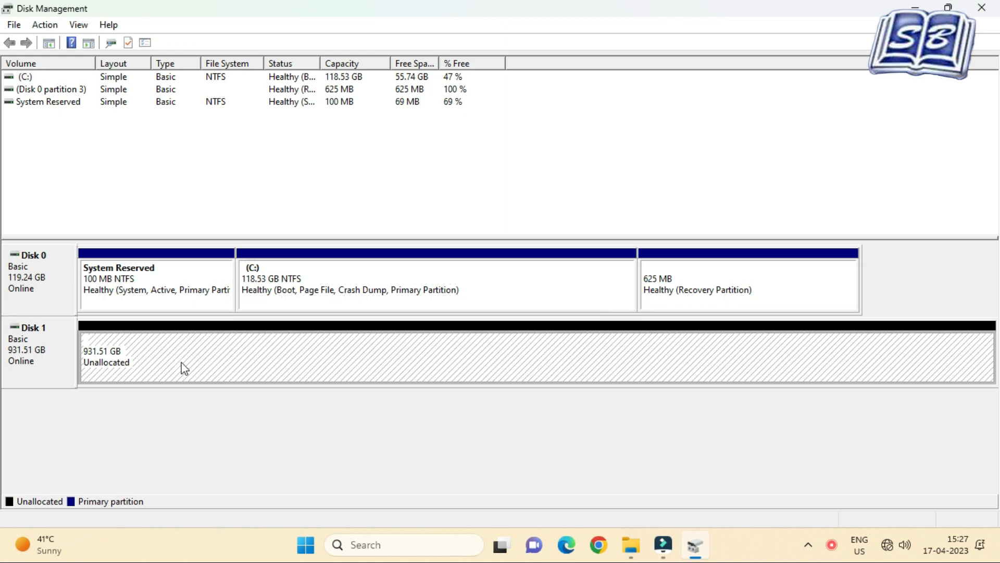
{"action": "right_click", "coordinate": [227, 376]}
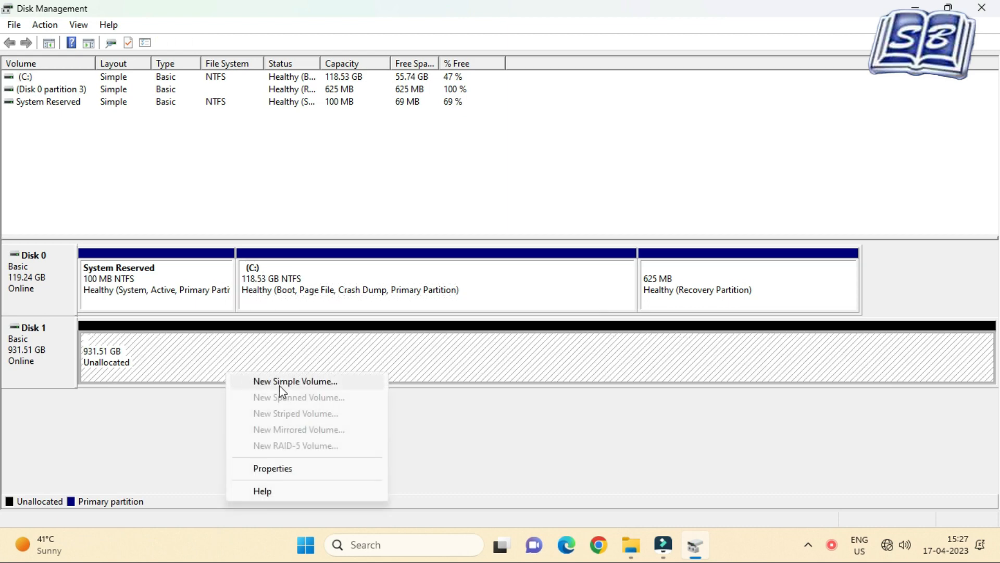
{"action": "left_click", "coordinate": [315, 382]}
{"action": "left_click", "coordinate": [297, 341]}
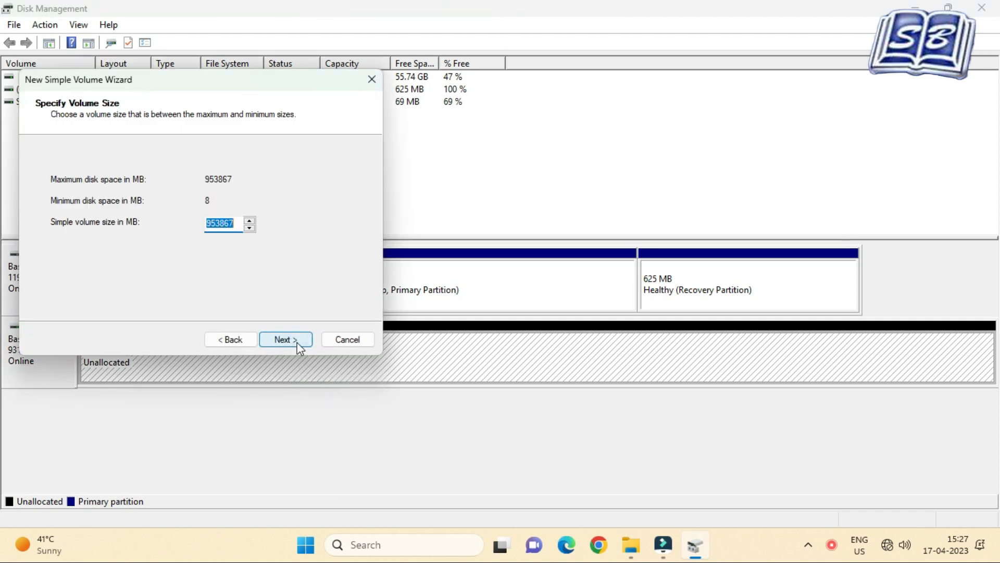
{"action": "left_click_drag", "start_coordinate": [285, 86], "coordinate": [546, 109]}
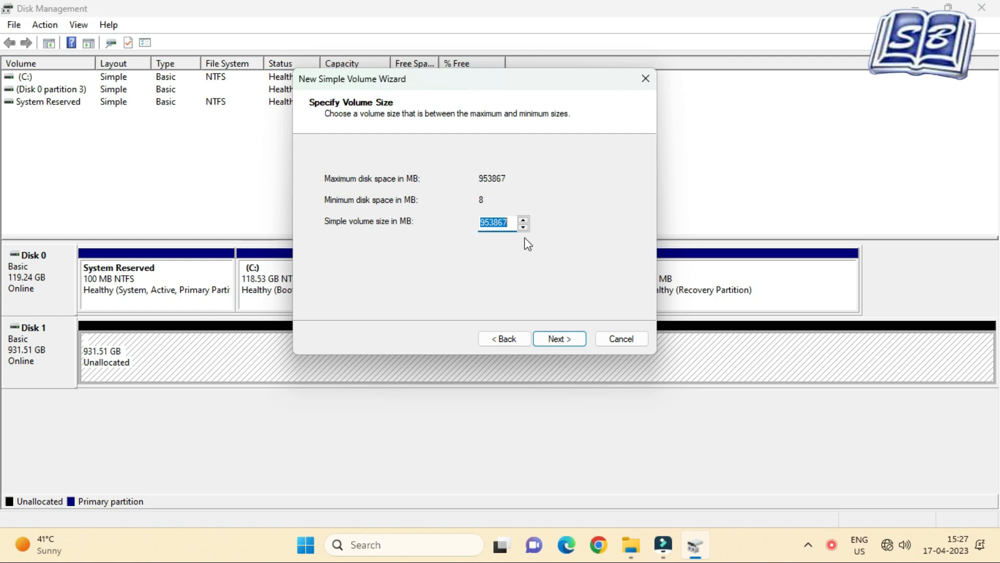
{"action": "type", "text": "200000"}
{"action": "left_click", "coordinate": [562, 340]}
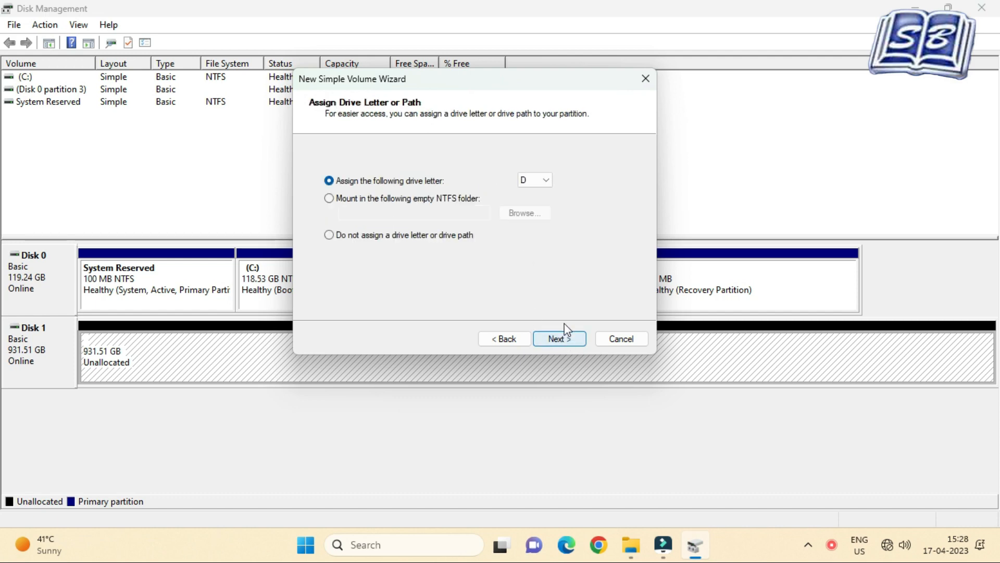
{"action": "left_click", "coordinate": [557, 338]}
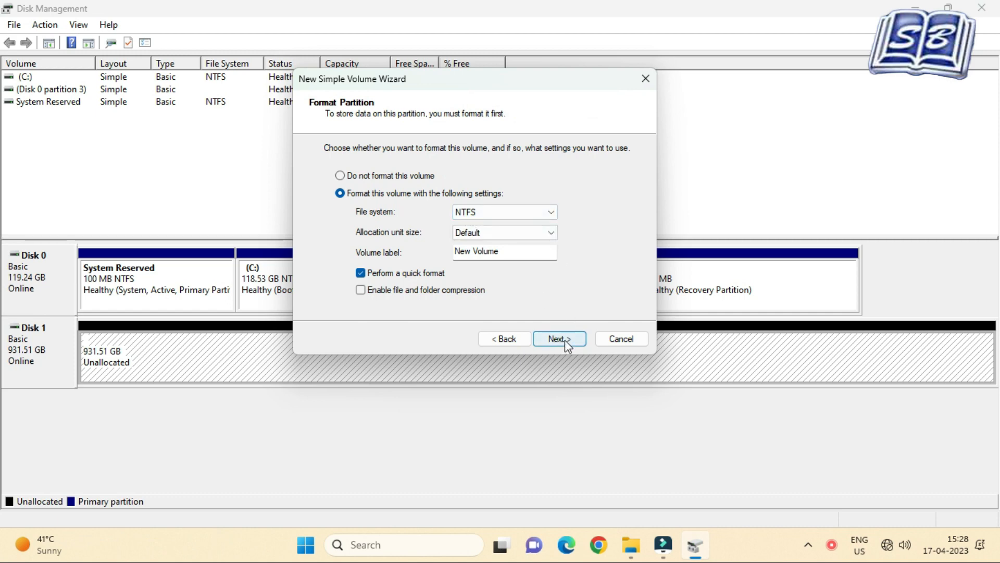
{"action": "left_click", "coordinate": [565, 340]}
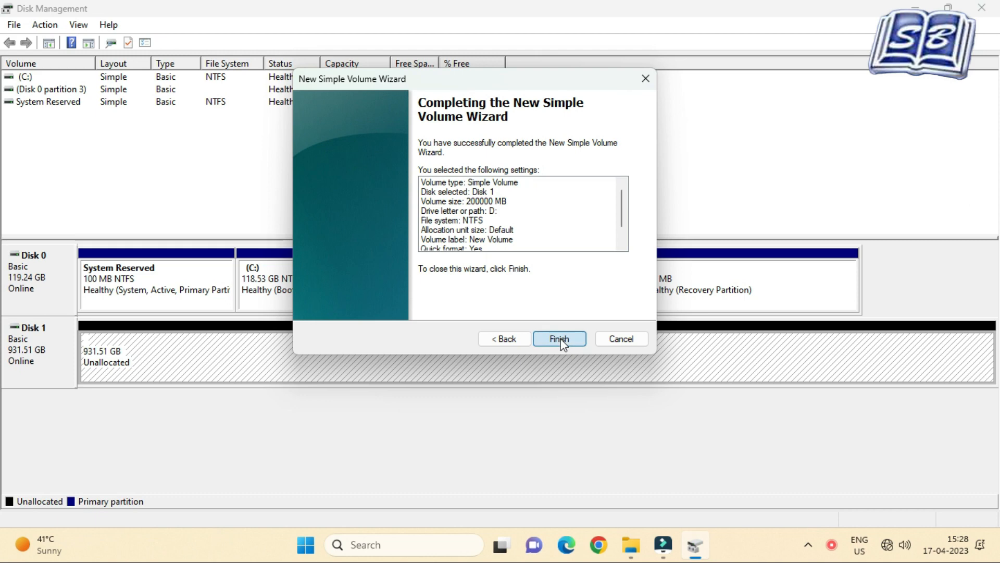
{"action": "left_click", "coordinate": [559, 339]}
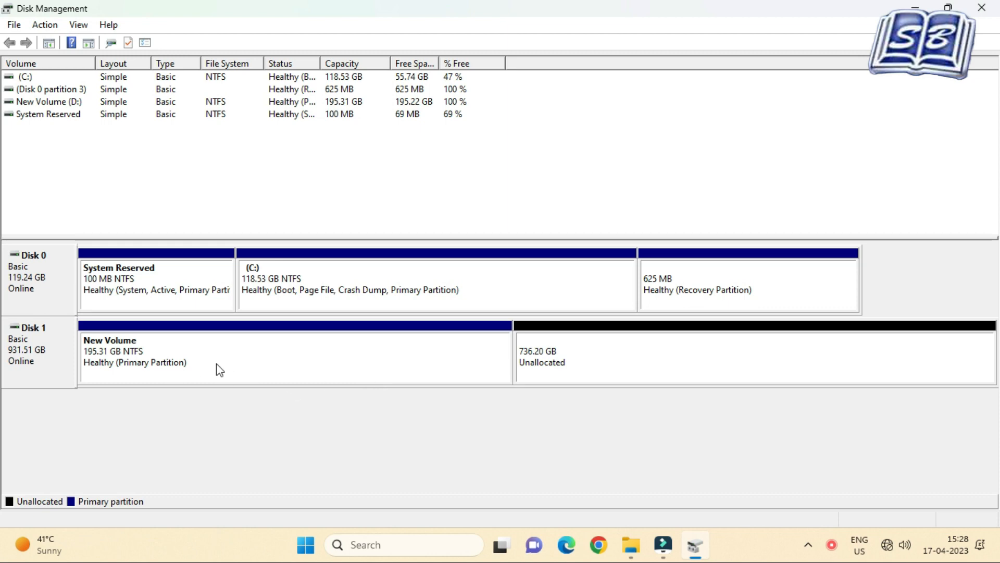
Quick-format the new D: volume on Disk 1 as NTFS with the default allocation unit size
{"action": "right_click", "coordinate": [345, 379]}
{"action": "left_click", "coordinate": [405, 243]}
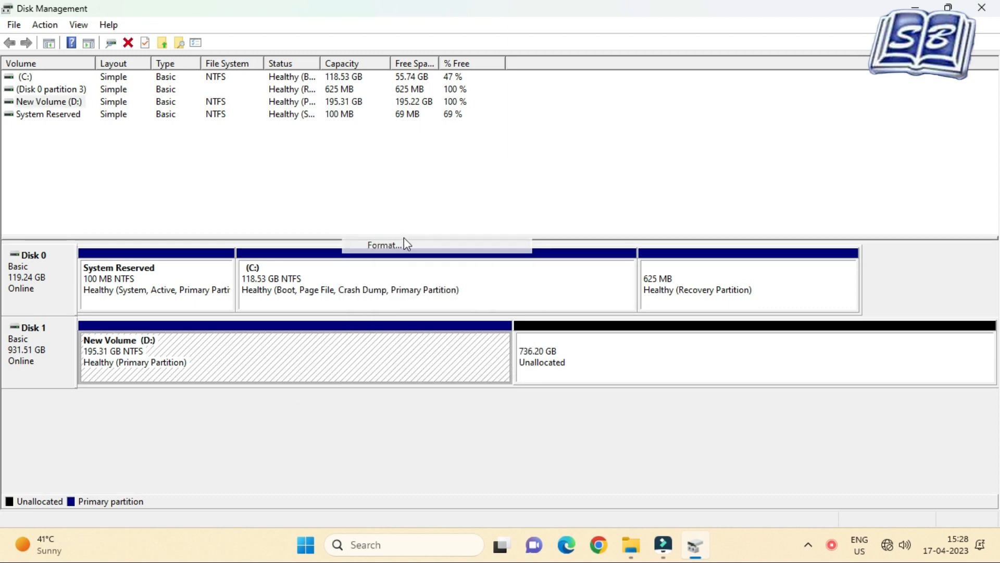
{"action": "left_click", "coordinate": [523, 330]}
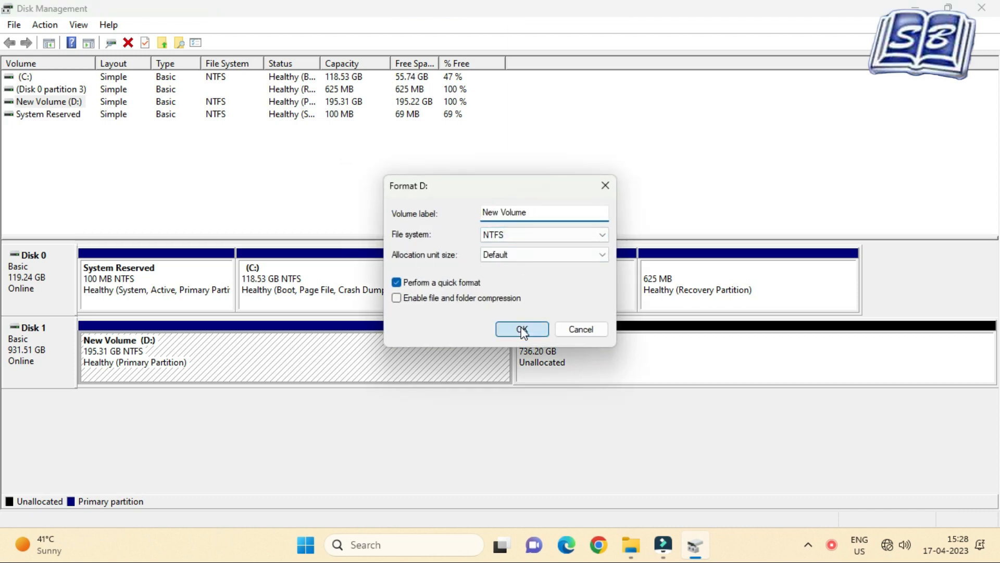
{"action": "left_click", "coordinate": [550, 327]}
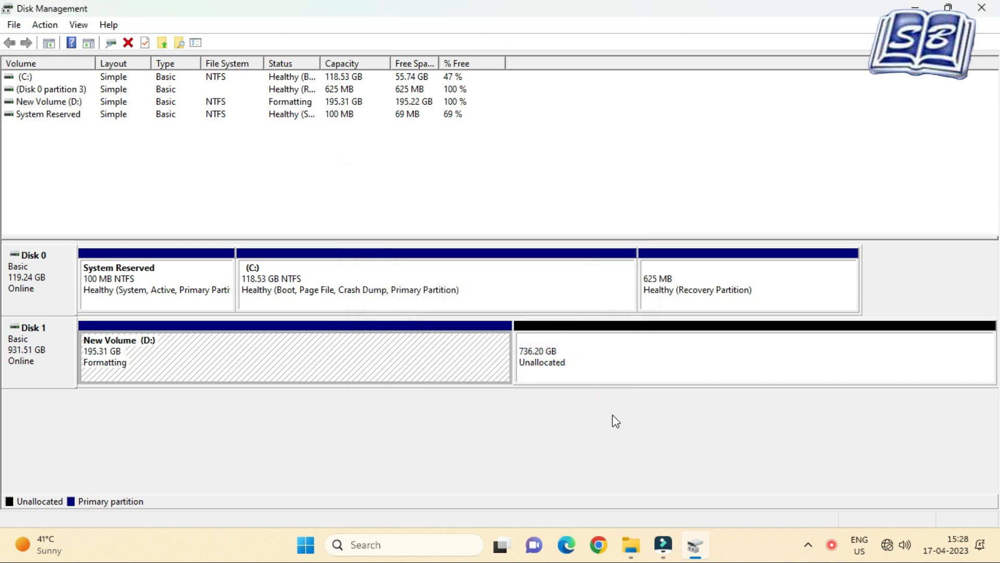
{"action": "right_click", "coordinate": [598, 365]}
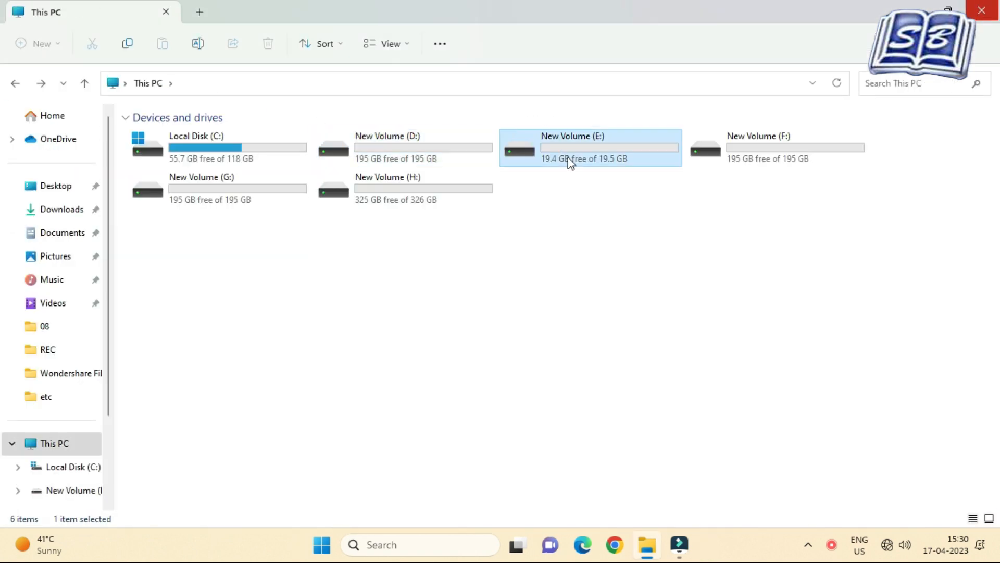
Rename drive D: in This PC as Videos
{"action": "left_click", "coordinate": [396, 136]}
{"action": "key", "text": "F2"}
{"action": "type", "text": "Videos"}
{"action": "key", "text": "Return"}
{"action": "left_click", "coordinate": [520, 284]}
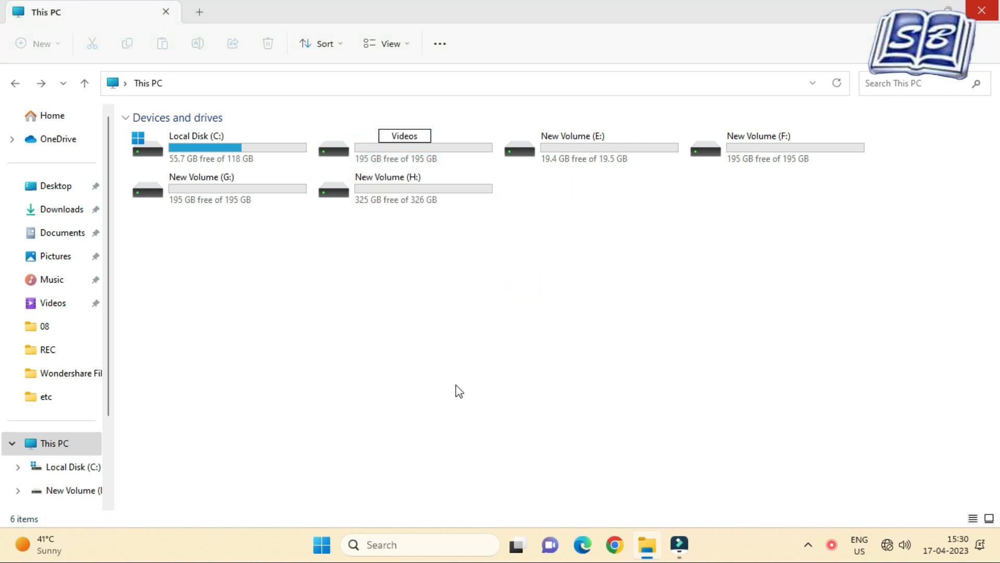
Rename drive E: as Softwares
{"action": "left_click", "coordinate": [587, 139]}
{"action": "key", "text": "F2"}
{"action": "type", "text": "Softwa"}
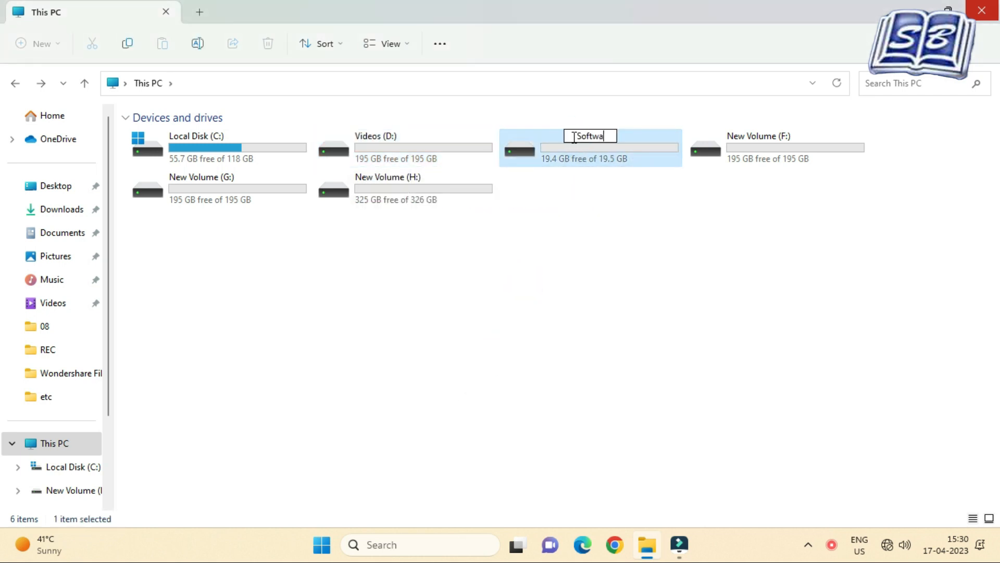
{"action": "type", "text": "res"}
{"action": "key", "text": "Return"}
Rename drive H: as Sandybook
{"action": "left_click", "coordinate": [390, 182]}
{"action": "key", "text": "F2"}
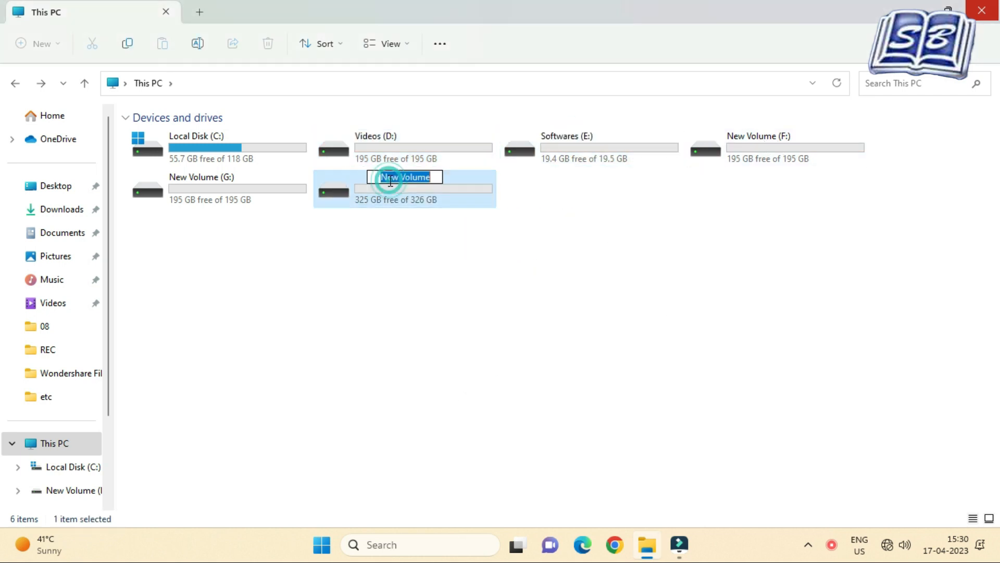
{"action": "type", "text": "Sandybook"}
{"action": "key", "text": "Return"}
{"action": "key", "text": "Return"}
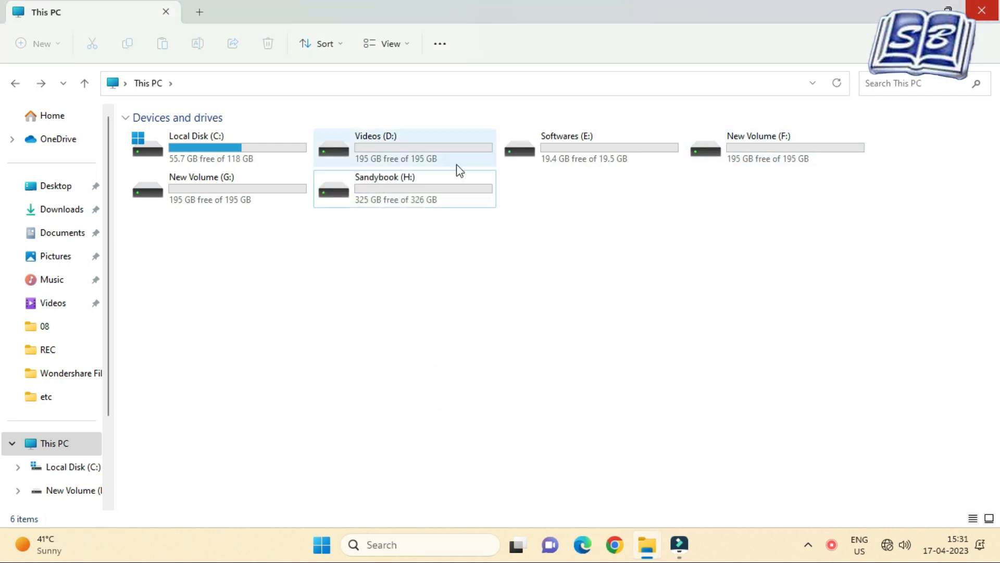
Rename drive F: as Tutorials
{"action": "left_click", "coordinate": [766, 160]}
{"action": "key", "text": "F2"}
{"action": "type", "text": "Tutori"}
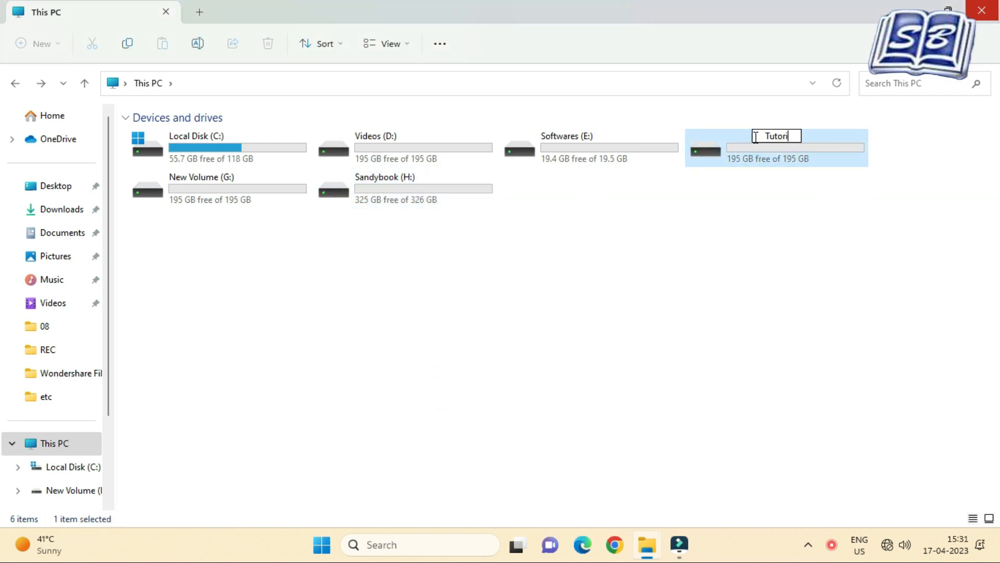
{"action": "type", "text": "als"}
{"action": "key", "text": "Return"}
{"action": "left_click", "coordinate": [514, 282]}
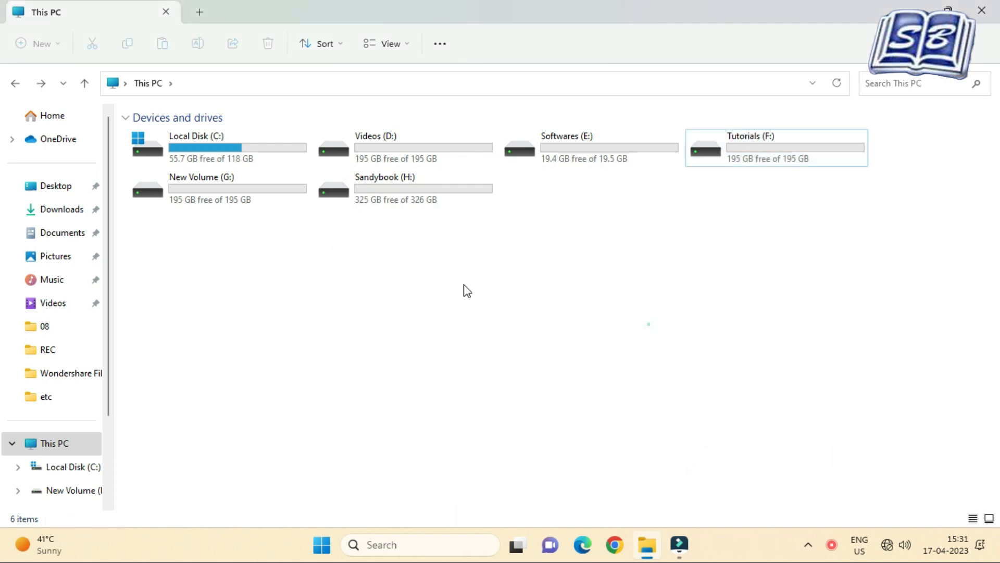
Rename drive G: as Family
{"action": "left_click", "coordinate": [207, 184]}
{"action": "key", "text": "F2"}
{"action": "type", "text": "SOngs"}
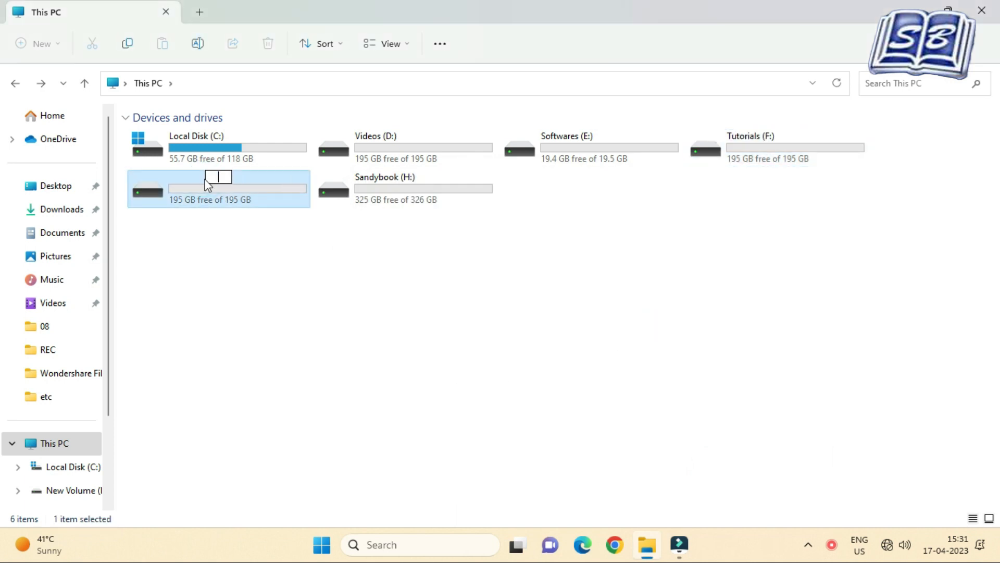
{"action": "type", "text": "Family"}
{"action": "key", "text": "Return"}
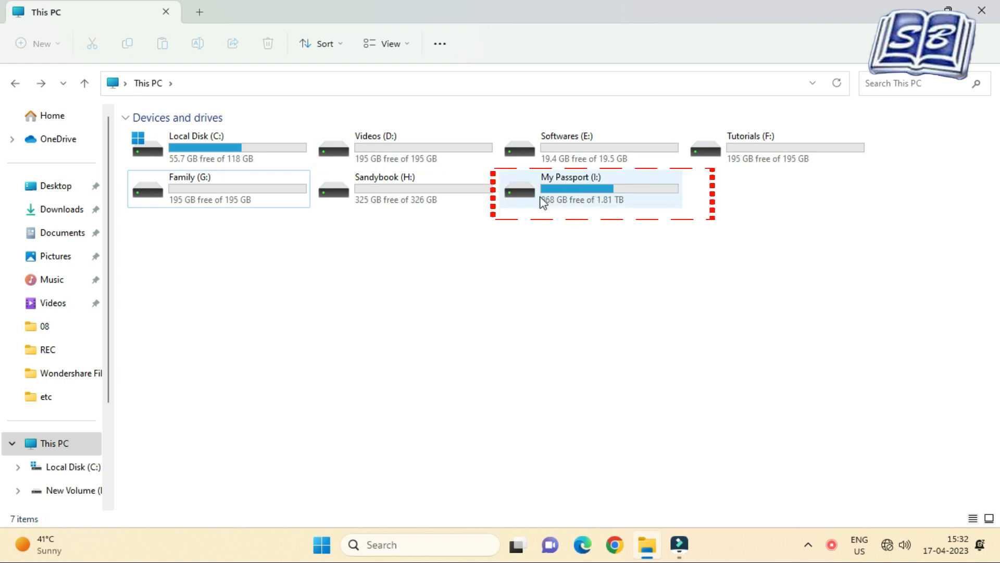
Open the Deleted Files folder on My Passport (I:), inside Recovery\Tenoshare recovery\4DDIG_20230417_144512\LostPartition-1
{"action": "double_click", "coordinate": [580, 193]}
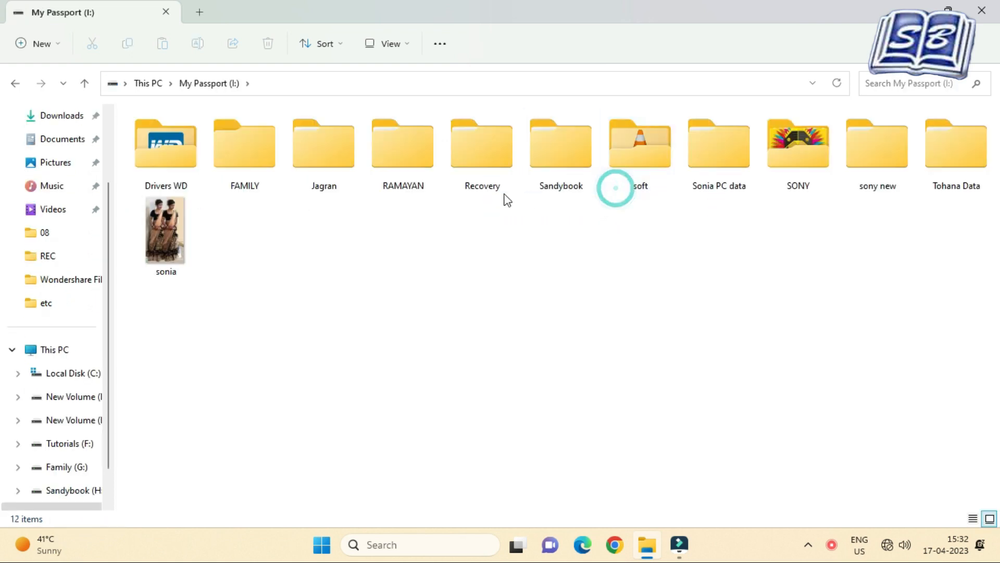
{"action": "left_click", "coordinate": [475, 165]}
{"action": "double_click", "coordinate": [475, 165]}
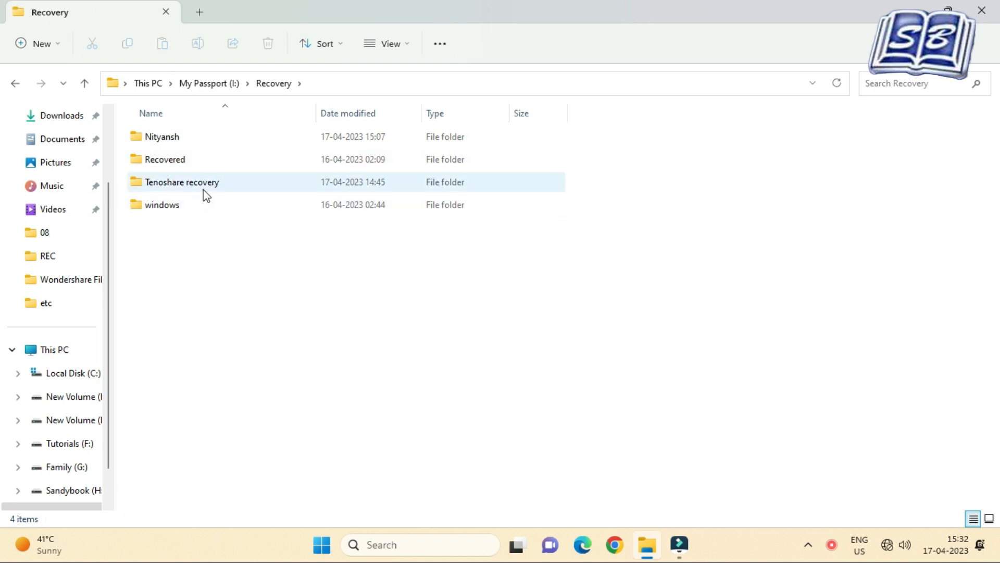
{"action": "left_click", "coordinate": [225, 182]}
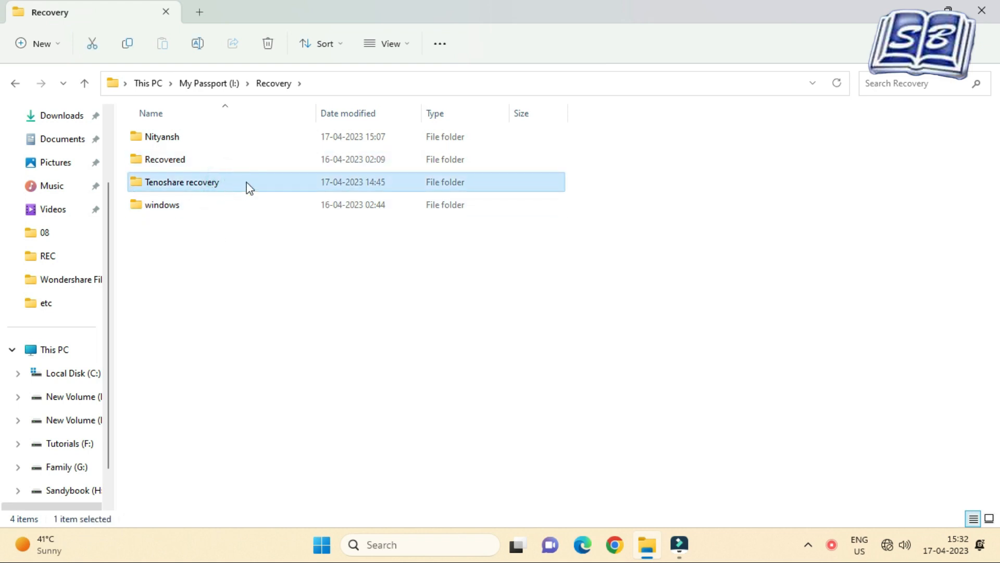
{"action": "double_click", "coordinate": [247, 185]}
{"action": "double_click", "coordinate": [256, 136]}
{"action": "double_click", "coordinate": [256, 136]}
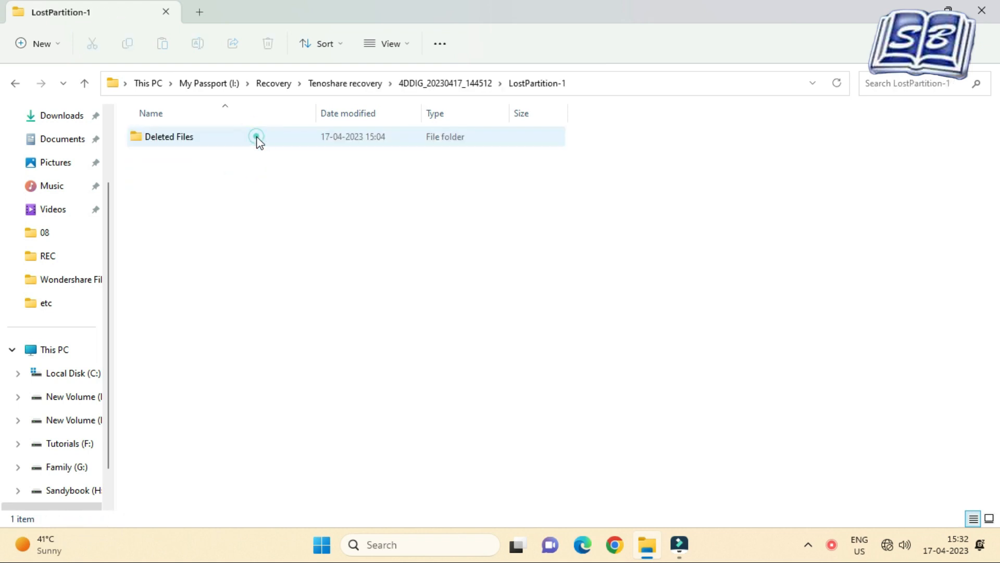
{"action": "double_click", "coordinate": [257, 137]}
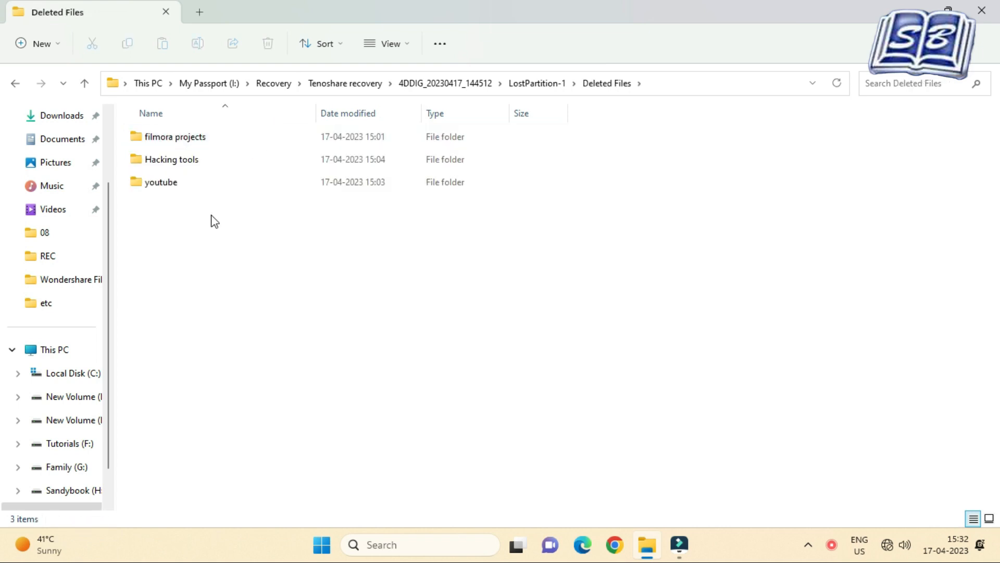
Copy the filmora projects, Hacking tools and youtube folders from Deleted Files to the Videos (D:) drive
{"action": "left_click_drag", "start_coordinate": [212, 219], "coordinate": [225, 136]}
{"action": "right_click", "coordinate": [225, 136]}
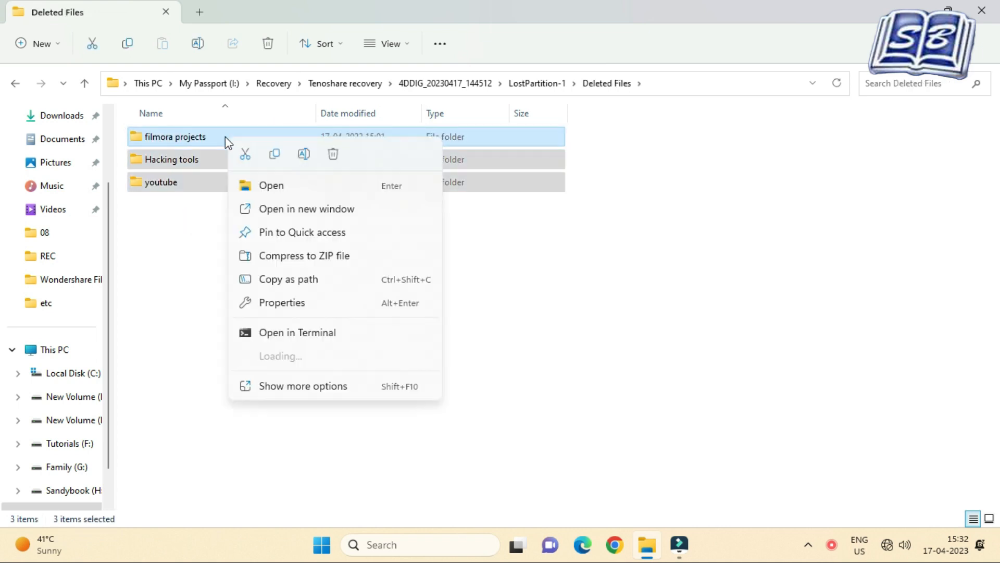
{"action": "left_click", "coordinate": [246, 155]}
{"action": "key", "text": "super+e"}
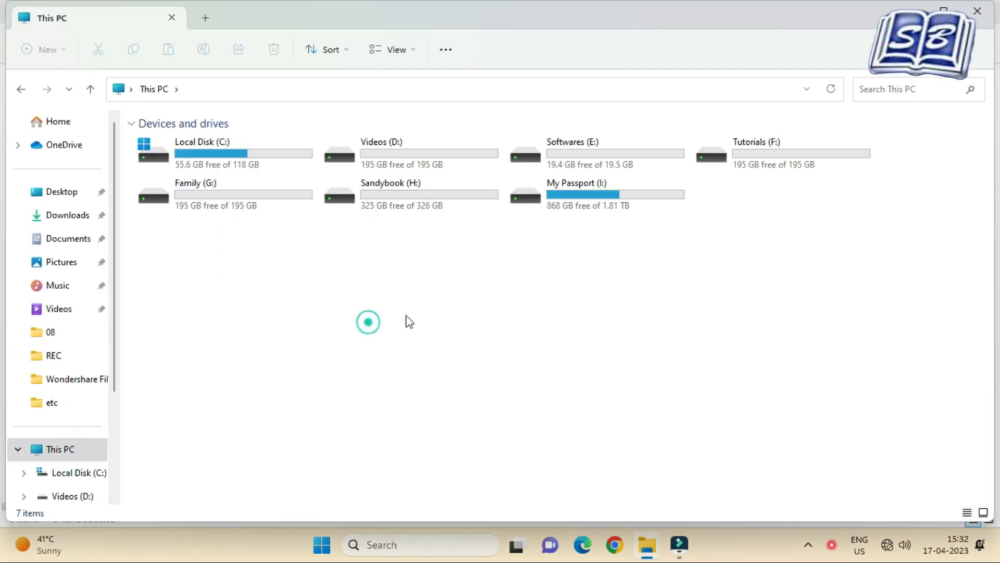
{"action": "double_click", "coordinate": [420, 145]}
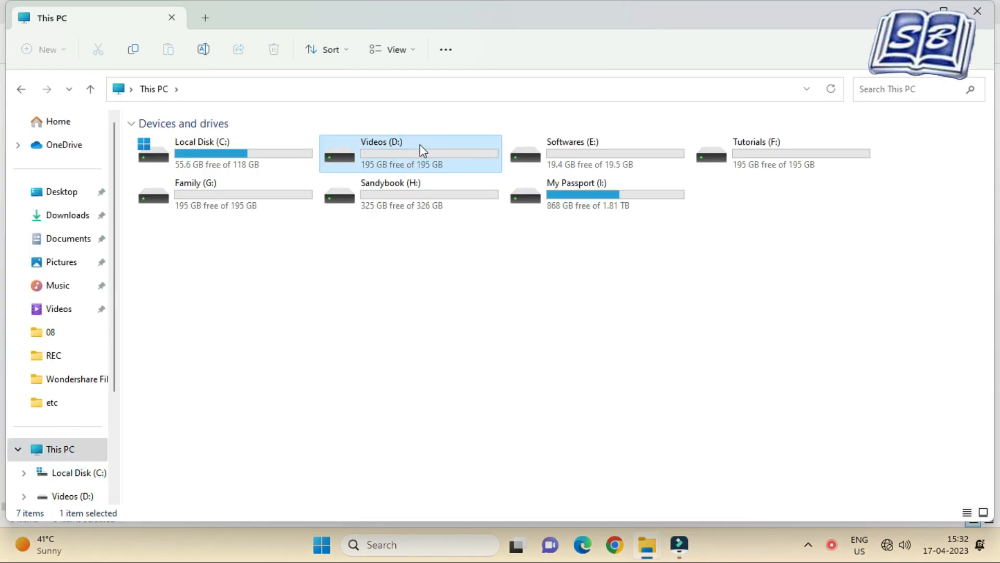
{"action": "right_click", "coordinate": [442, 264]}
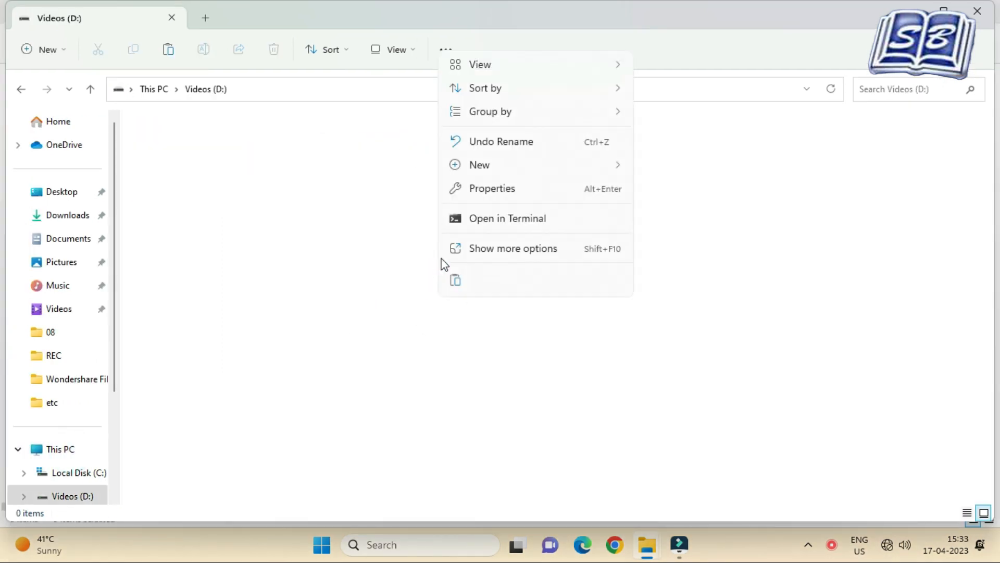
{"action": "left_click", "coordinate": [455, 281]}
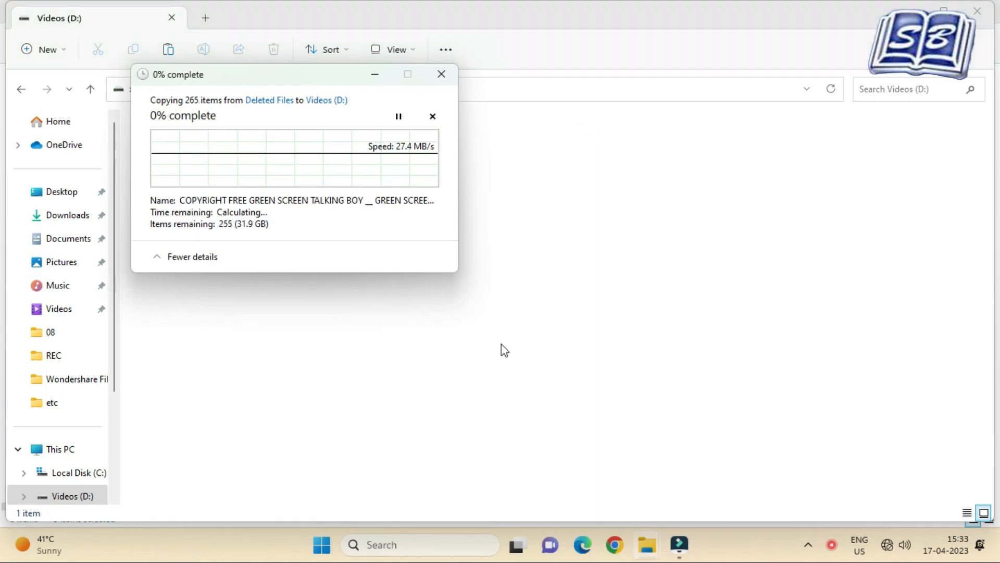
{"action": "left_click_drag", "start_coordinate": [318, 75], "coordinate": [445, 118]}
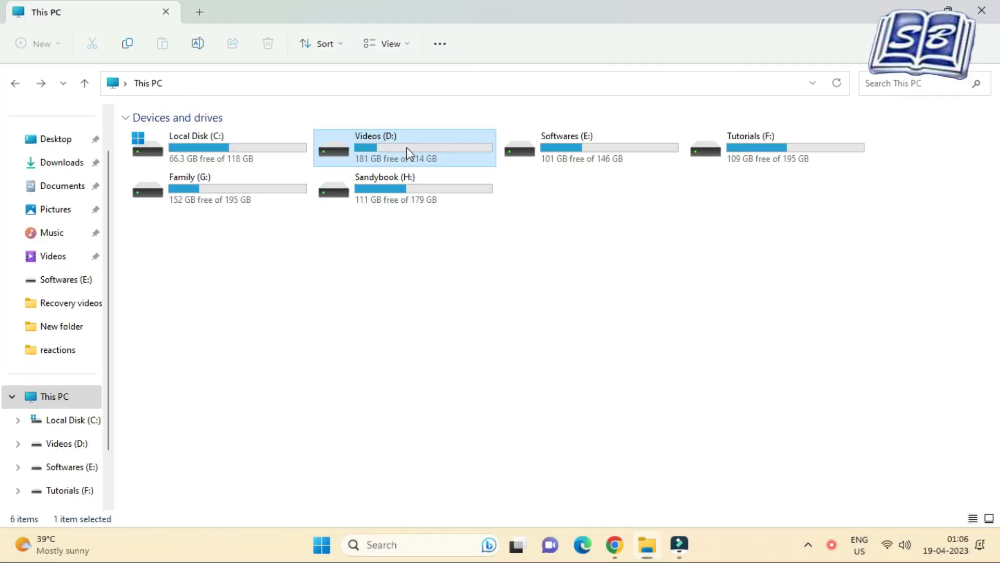
Examine the restored contents of the Videos (D:) and Softwares (E:) drives
{"action": "double_click", "coordinate": [406, 152]}
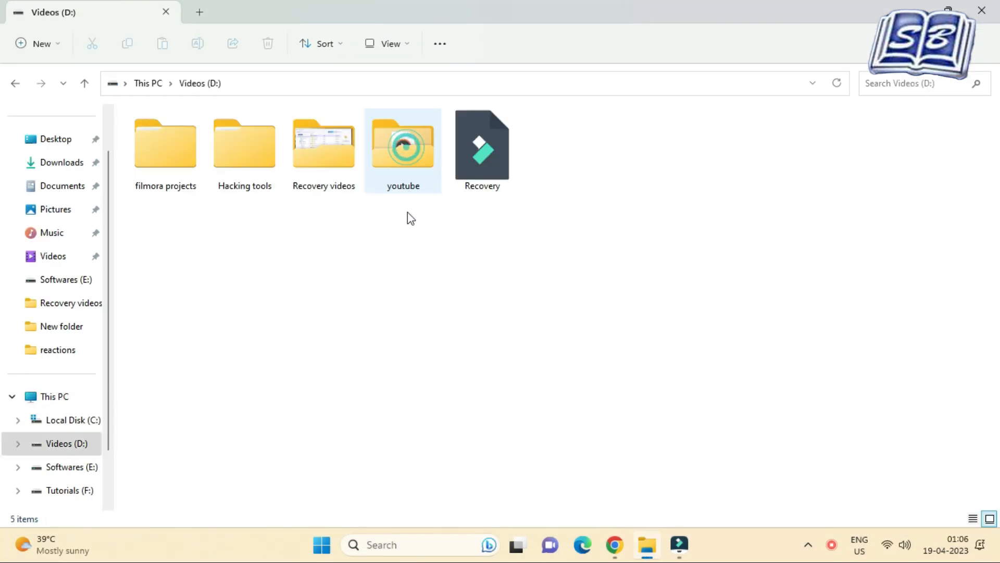
{"action": "left_click_drag", "start_coordinate": [510, 259], "coordinate": [184, 151]}
{"action": "left_click", "coordinate": [248, 289]}
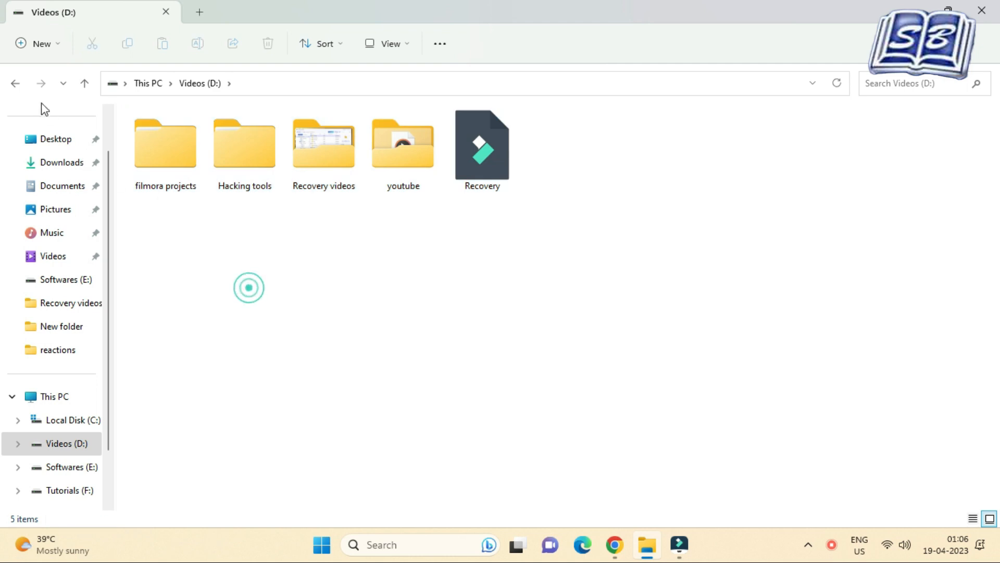
{"action": "left_click", "coordinate": [14, 85]}
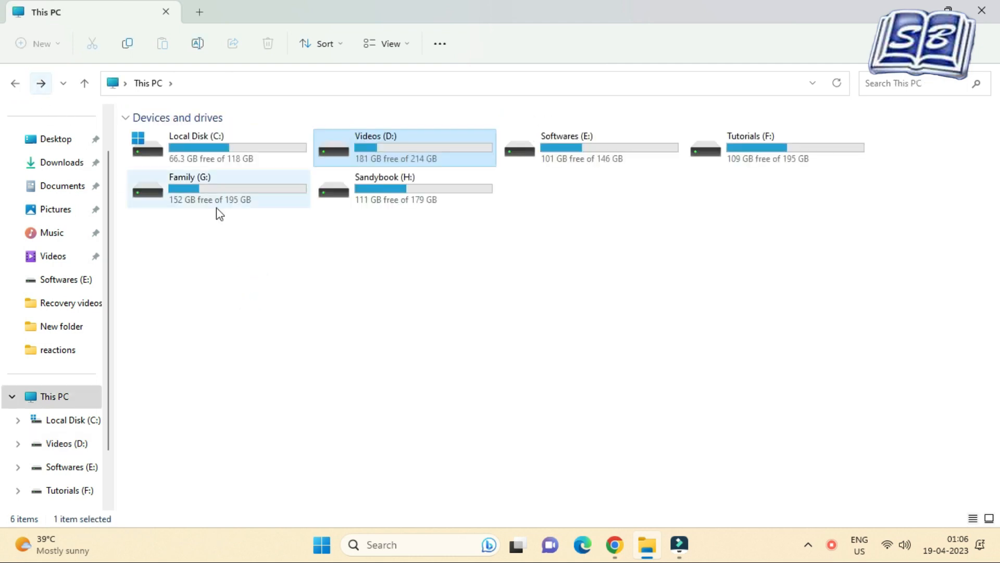
{"action": "left_click", "coordinate": [340, 364]}
{"action": "double_click", "coordinate": [596, 160]}
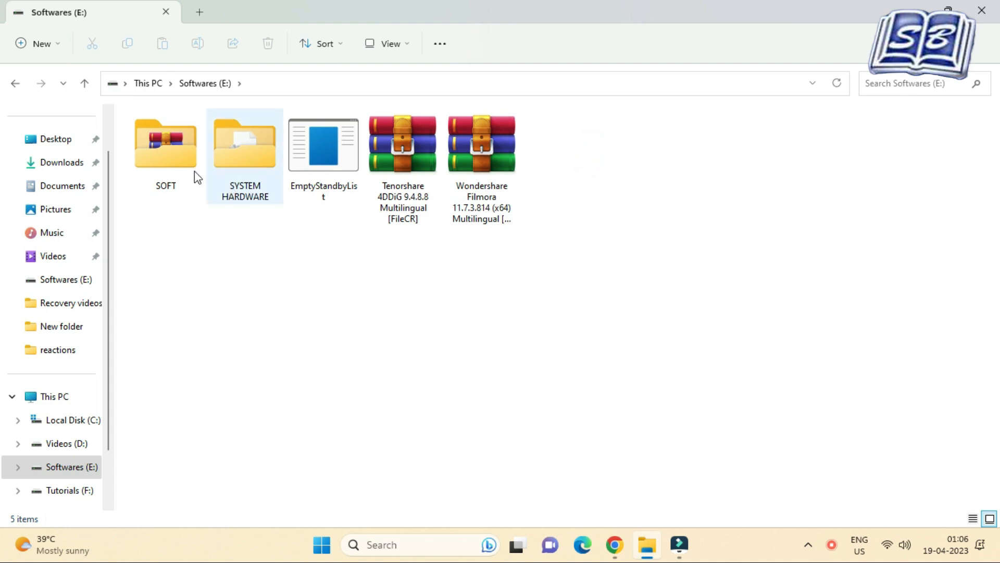
Examine the restored contents of the SOFT folder on the Softwares (E:) drive, and return to the drive overview
{"action": "double_click", "coordinate": [176, 159]}
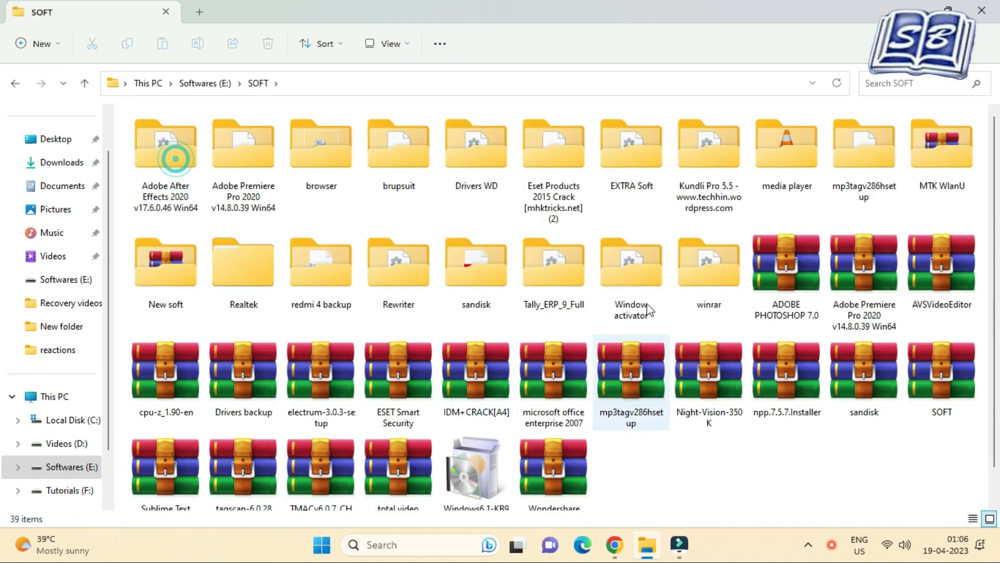
{"action": "left_click", "coordinate": [14, 84]}
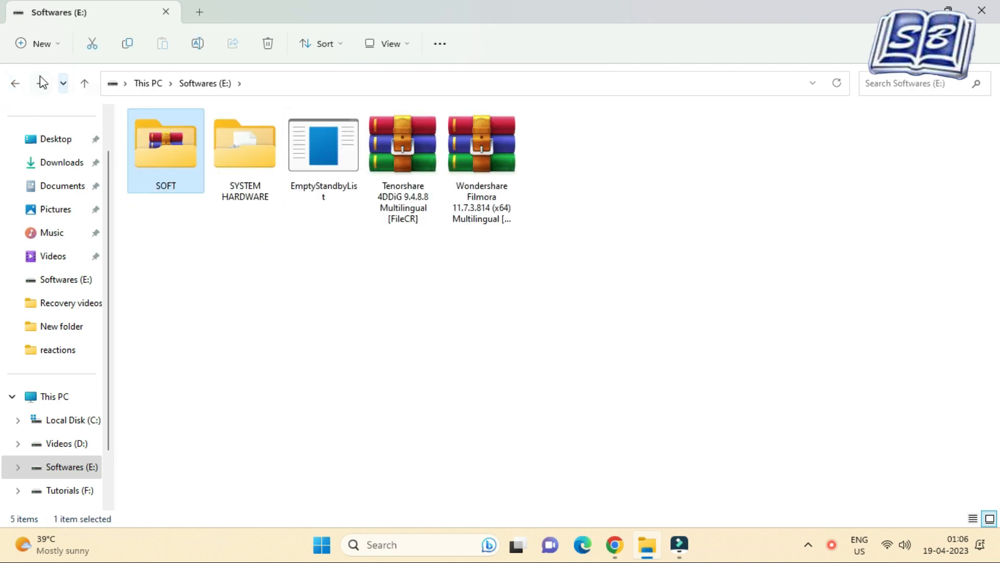
{"action": "left_click", "coordinate": [20, 84]}
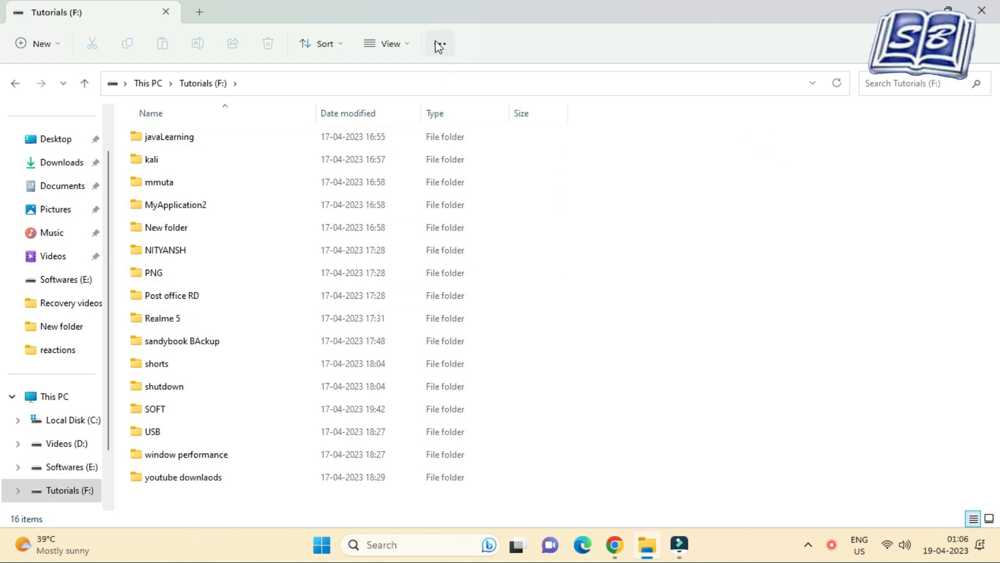
Display the folders on the Tutorials (F:) drive as large icons, and return to the drive overview
{"action": "left_click", "coordinate": [407, 43]}
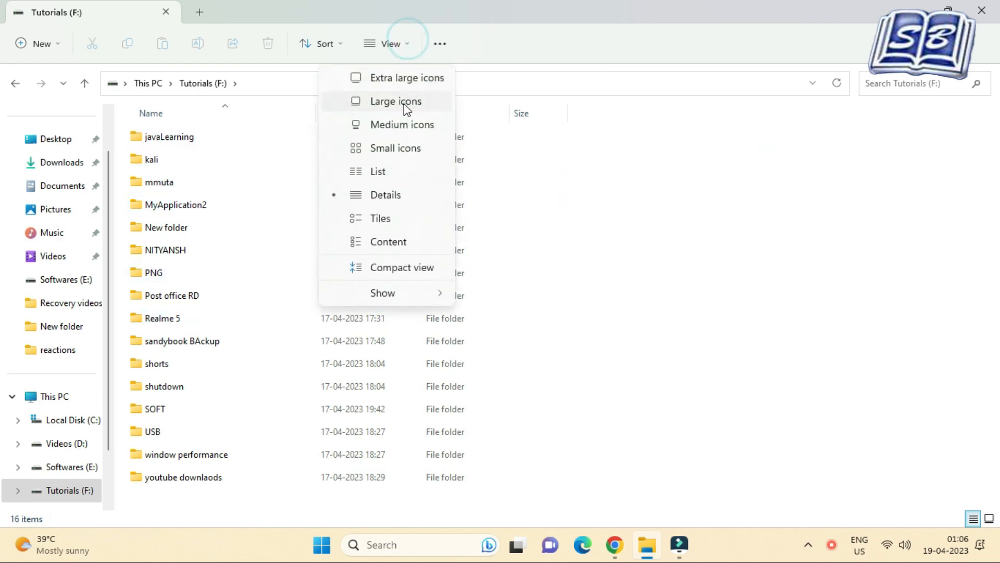
{"action": "left_click", "coordinate": [405, 103]}
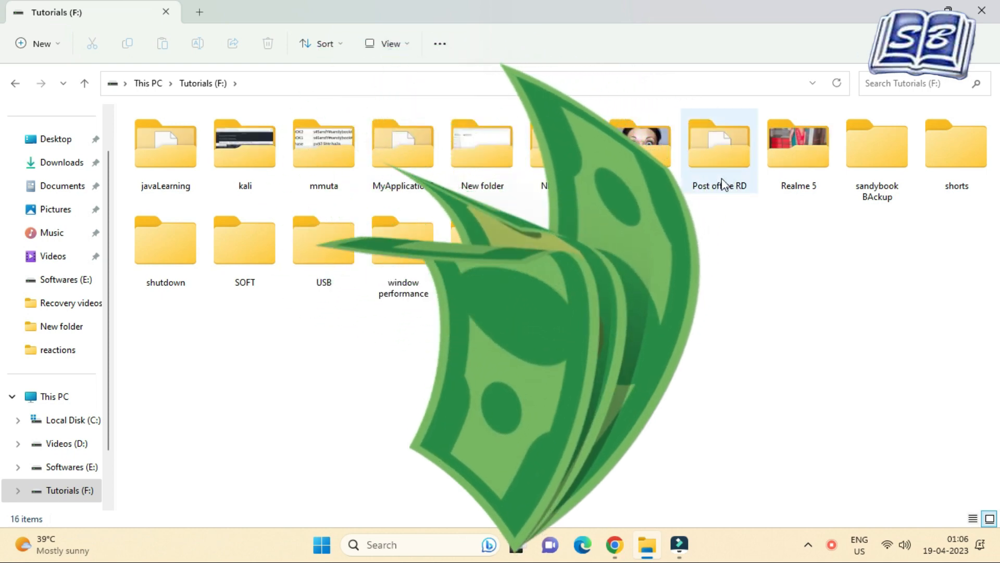
{"action": "left_click", "coordinate": [15, 84]}
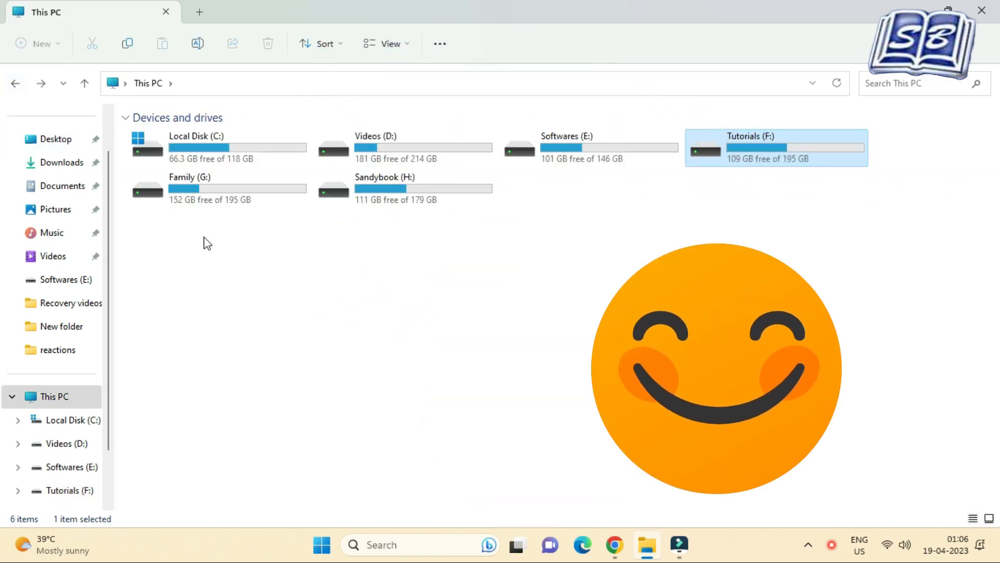
Open the Sandybook (H:) drive to check its contents
{"action": "left_click", "coordinate": [213, 193]}
{"action": "left_click", "coordinate": [398, 195]}
{"action": "double_click", "coordinate": [398, 196]}
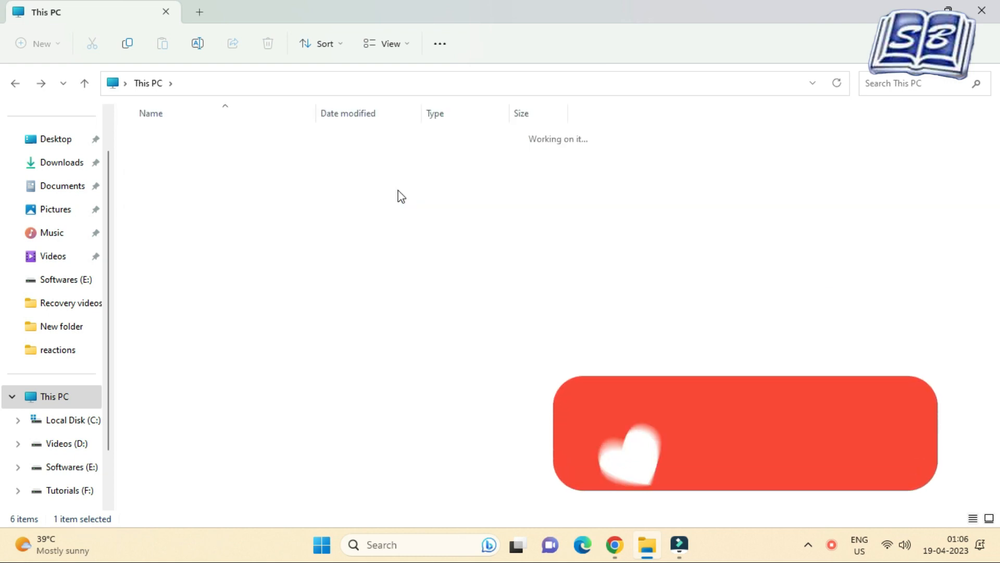